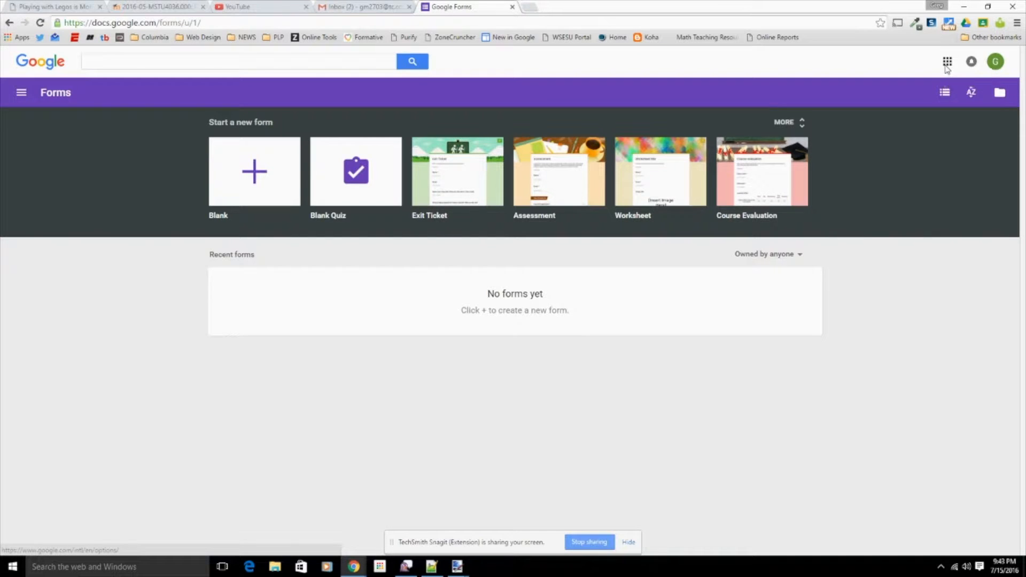
pyautogui.click(947, 65)
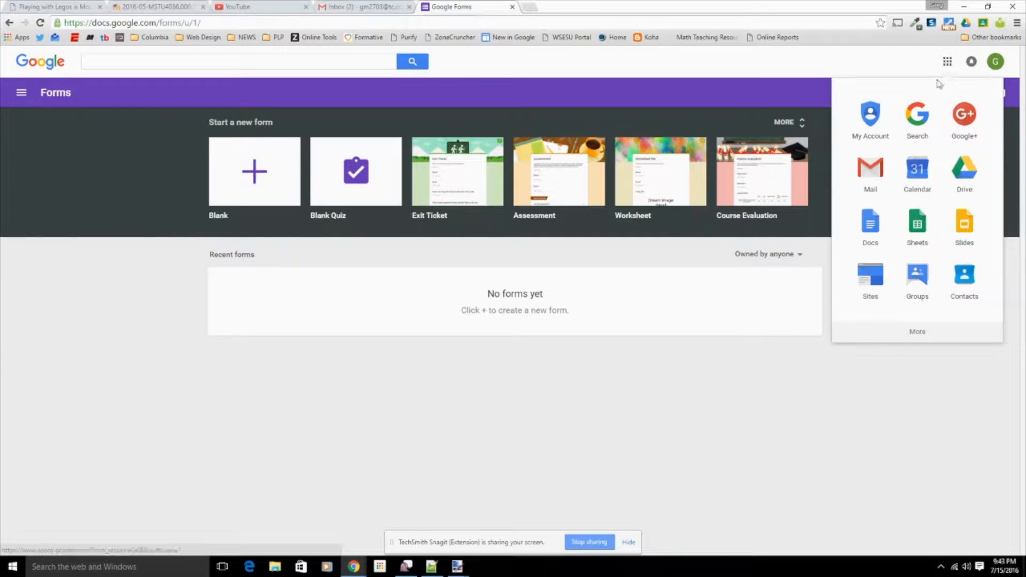
pyautogui.click(917, 337)
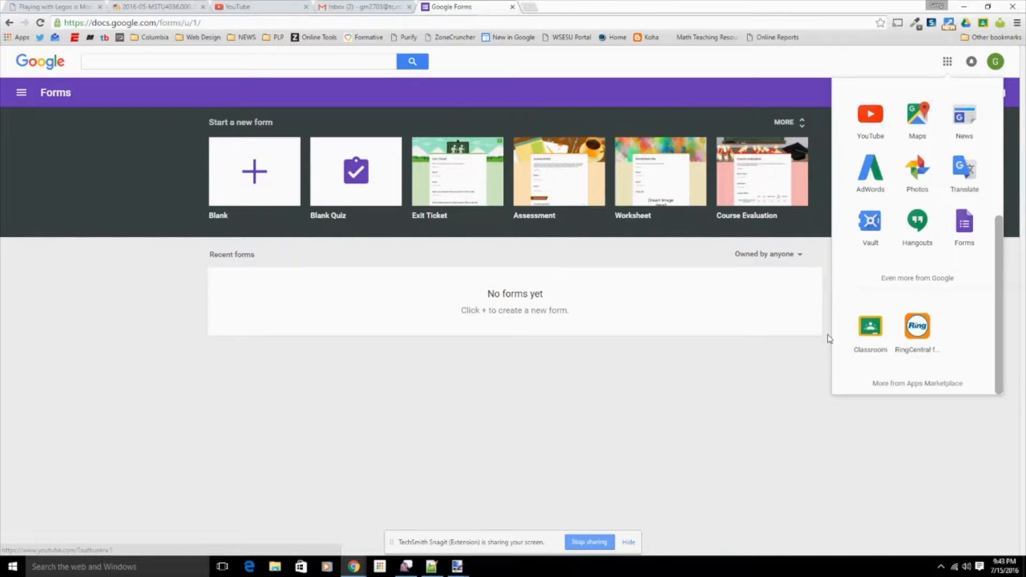
pyautogui.click(468, 389)
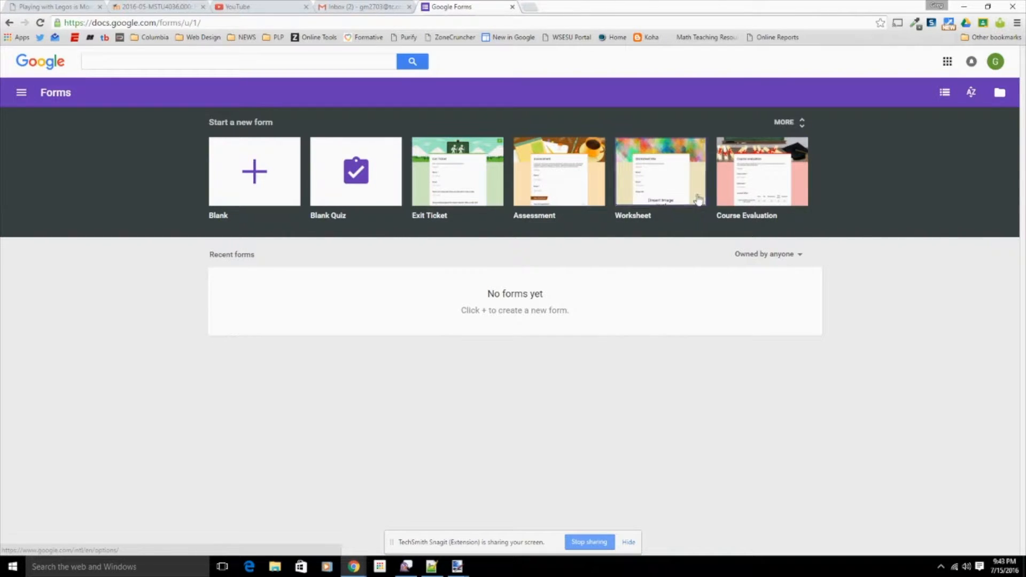
# - Create a new form from the Blank Quiz template and title it "US Geography Quiz"
pyautogui.click(355, 189)
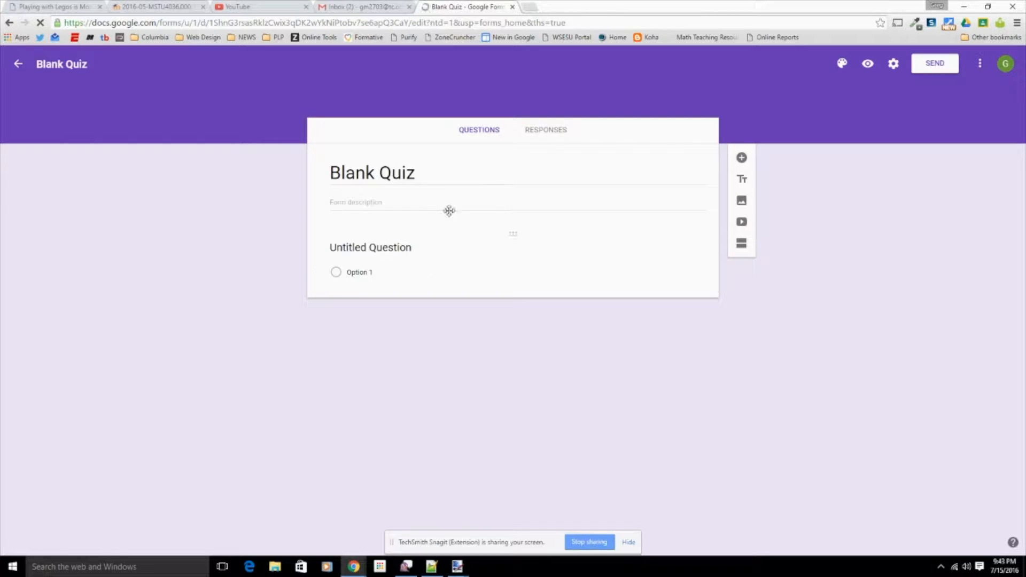
pyautogui.click(444, 171)
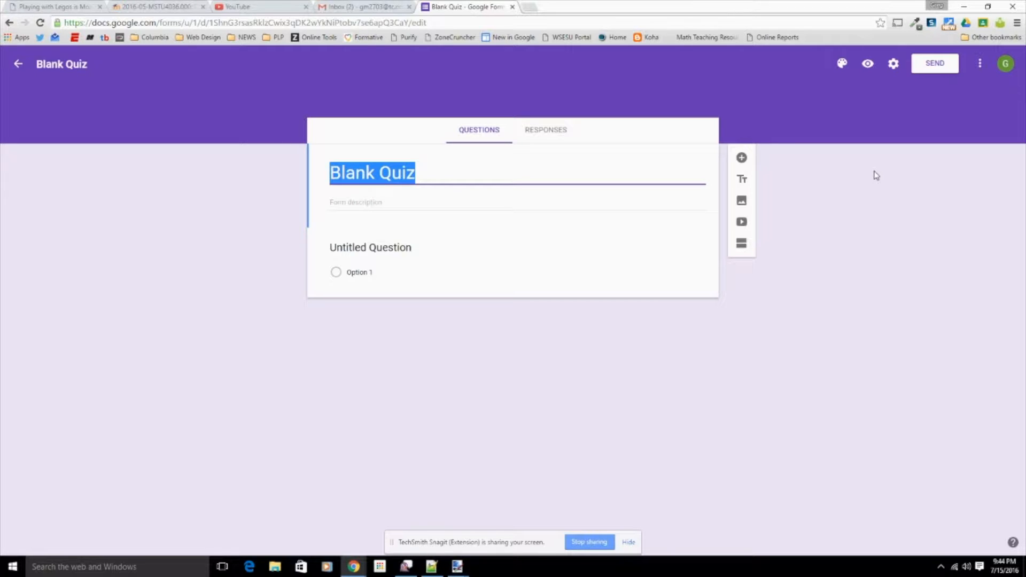
pyautogui.write('US Geography Quiz')
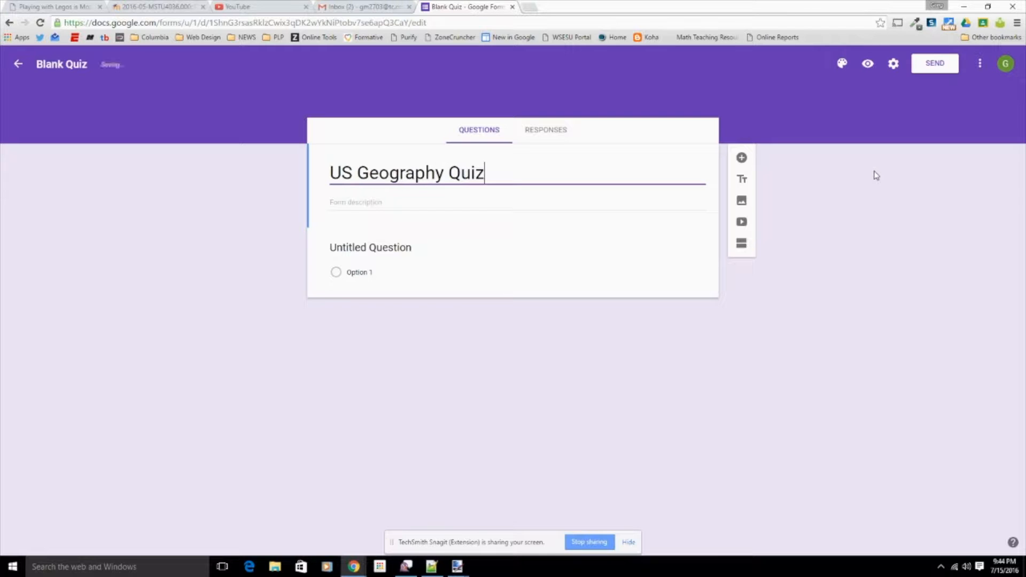
pyautogui.click(428, 202)
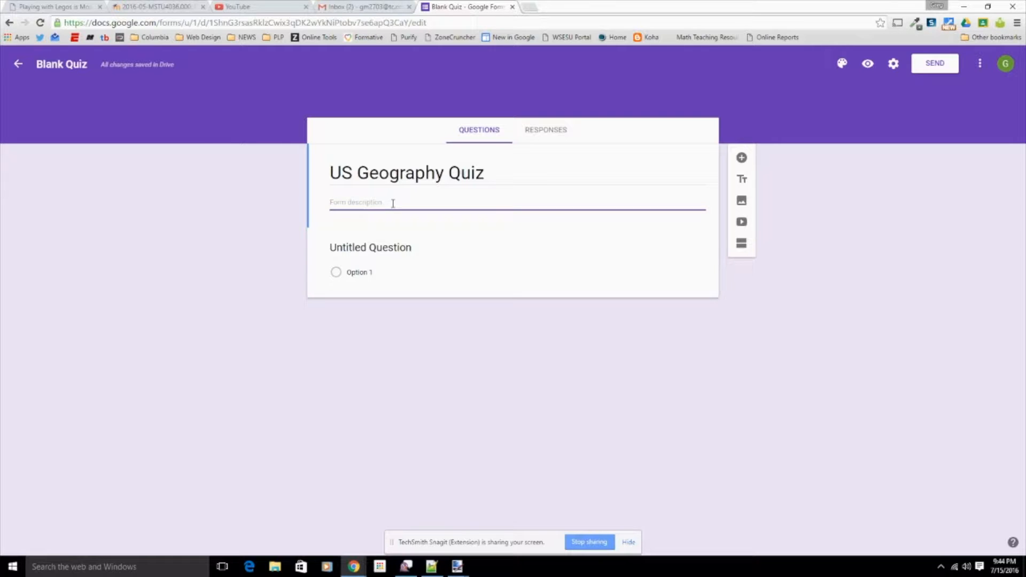
# - Turn the untitled question into a required short-answer question reading "What is your name?"
pyautogui.click(411, 249)
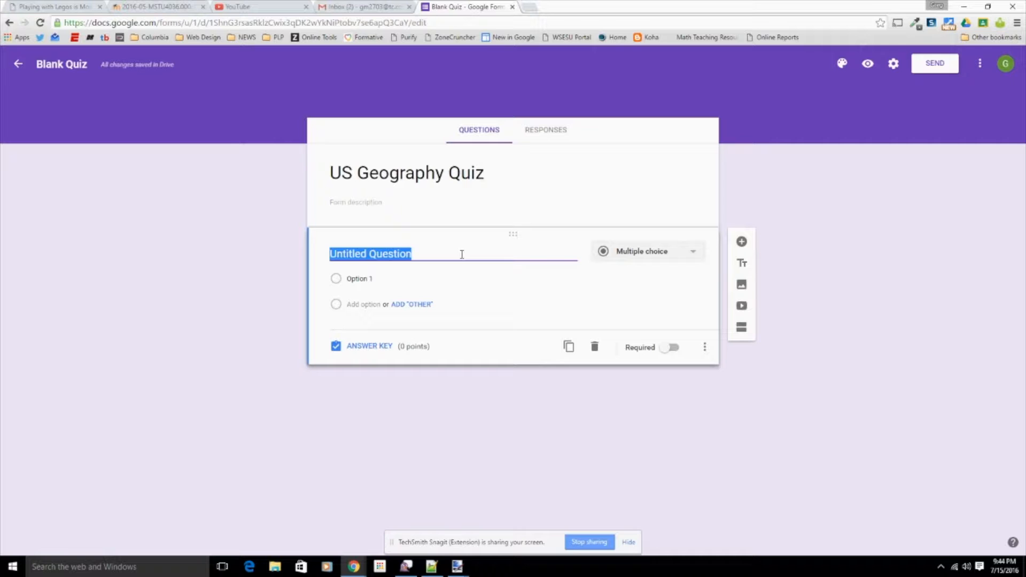
pyautogui.write('What is ')
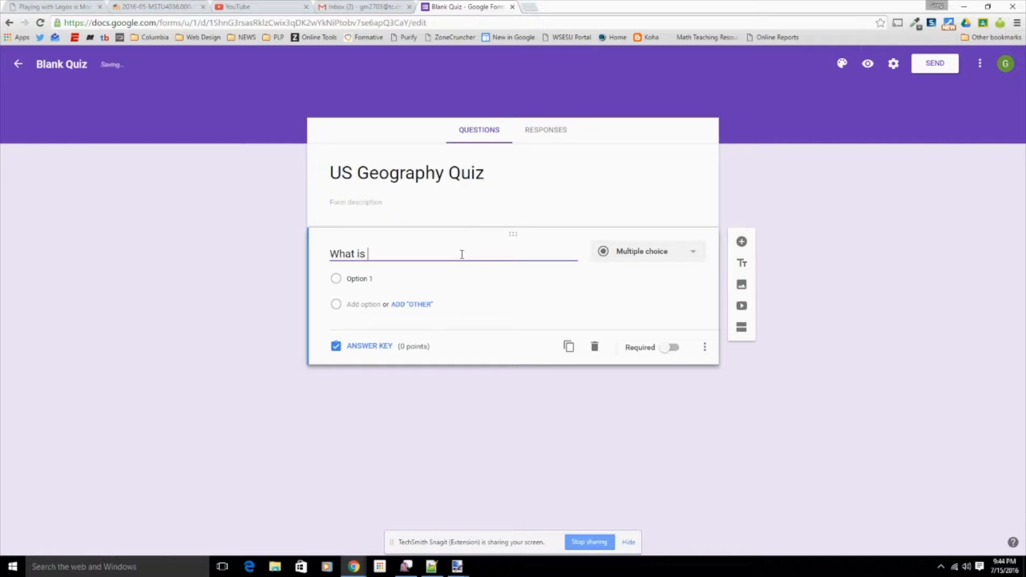
pyautogui.write('your name?')
pyautogui.click(685, 261)
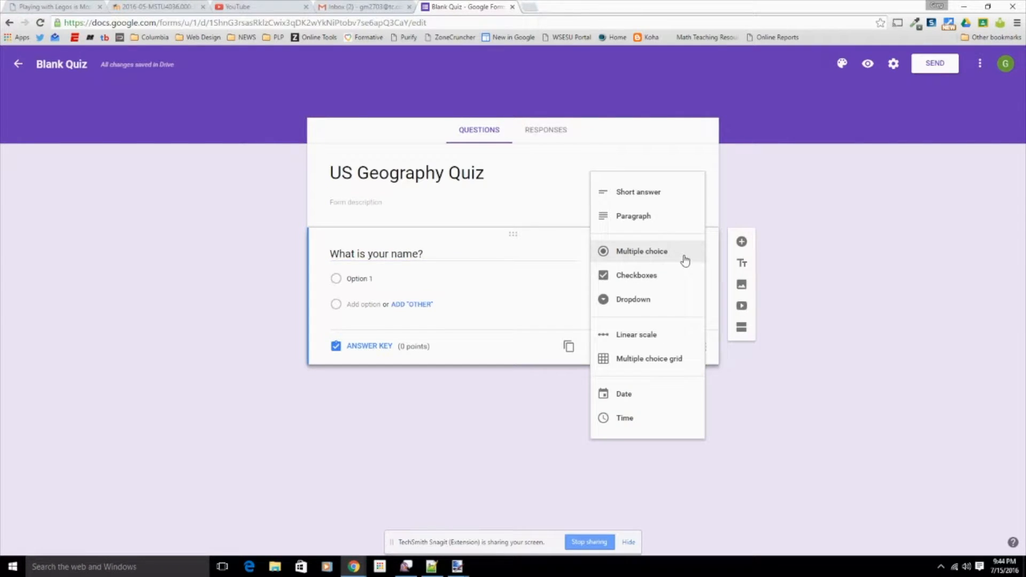
pyautogui.click(653, 200)
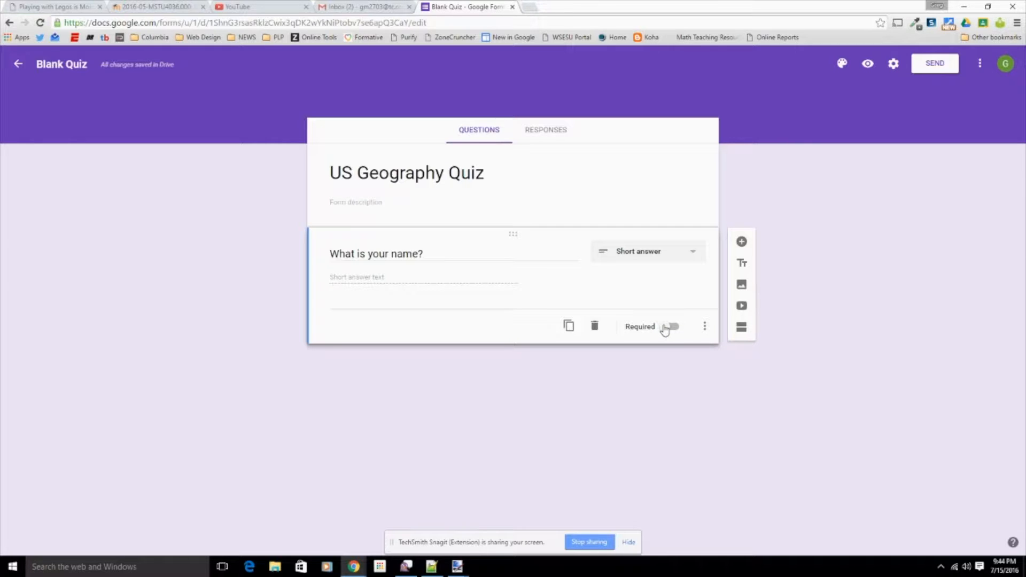
pyautogui.click(668, 327)
# - Add a multiple-choice question reading "What state borders Nevada, Oregon and Arizona?"
pyautogui.click(742, 242)
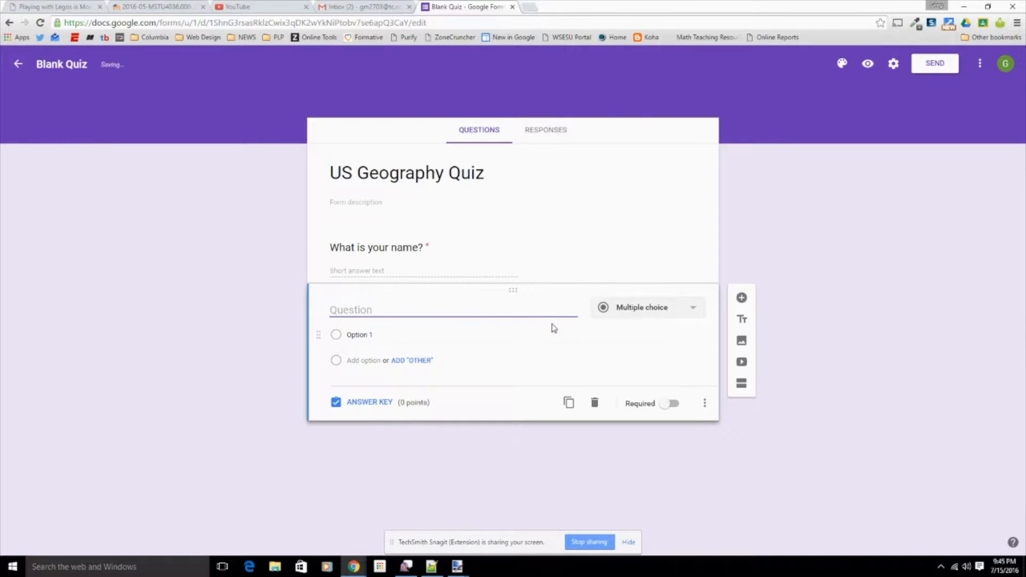
pyautogui.click(693, 310)
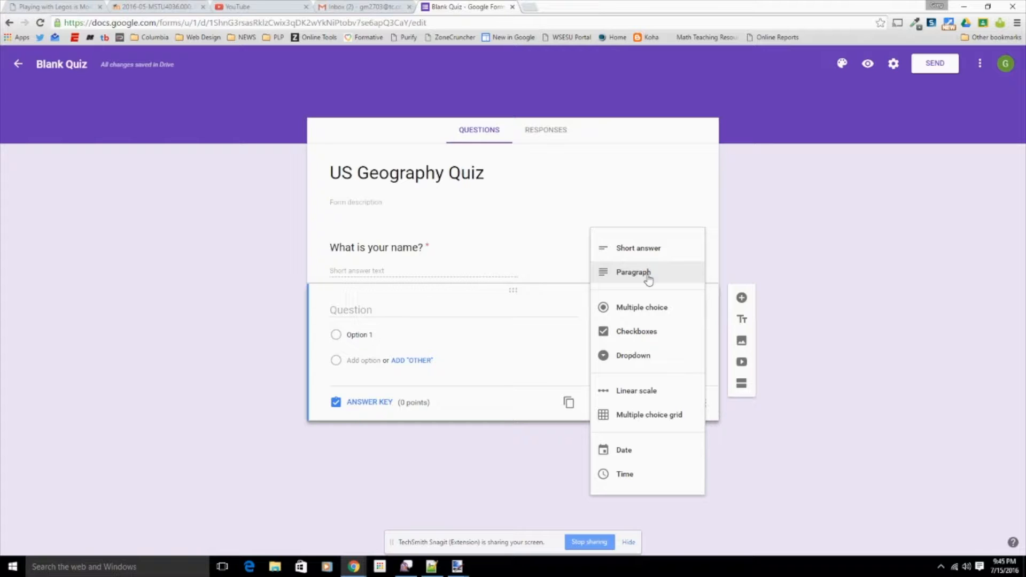
pyautogui.click(519, 305)
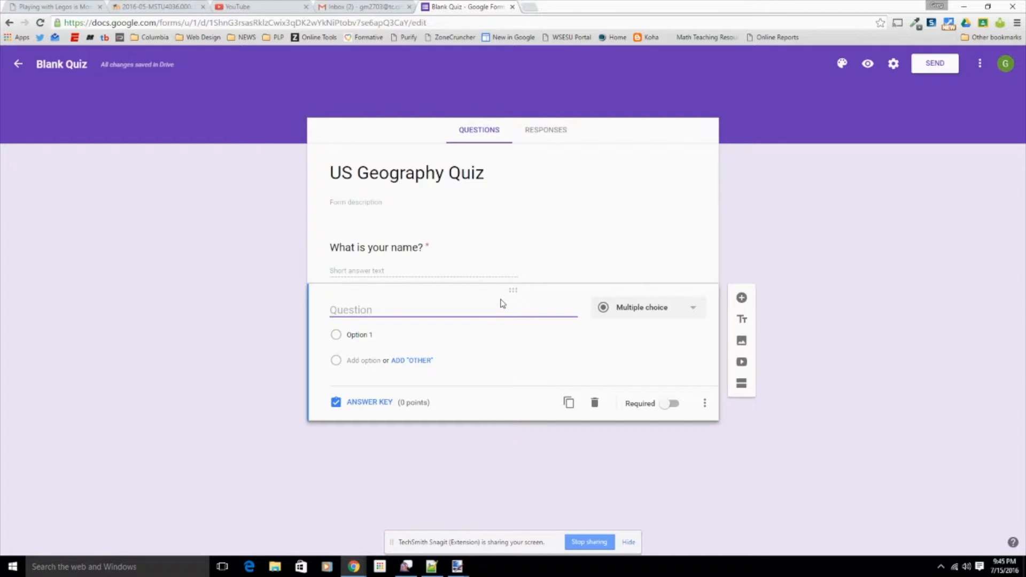
pyautogui.write('Which')
pyautogui.press('BackSpace')
pyautogui.press('BackSpace')
pyautogui.press('BackSpace')
pyautogui.write('at state borders ')
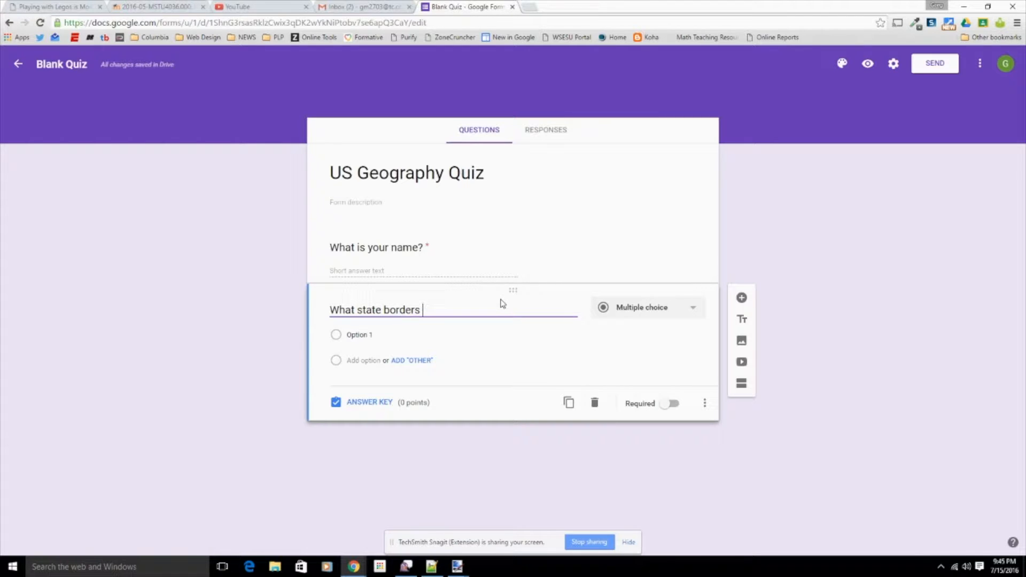
pyautogui.write('n')
pyautogui.press('BackSpace')
pyautogui.write('NE')
pyautogui.press('BackSpace')
pyautogui.write('evada, Oregon and ARizona')
pyautogui.press('BackSpace')
pyautogui.press('BackSpace')
pyautogui.press('BackSpace')
pyautogui.press('BackSpace')
pyautogui.press('BackSpace')
pyautogui.write('ri')
pyautogui.press('BackSpace')
pyautogui.press('BackSpace')
pyautogui.press('BackSpace')
pyautogui.write('ri')
pyautogui.press('BackSpace')
pyautogui.press('BackSpace')
pyautogui.write('rizona?')
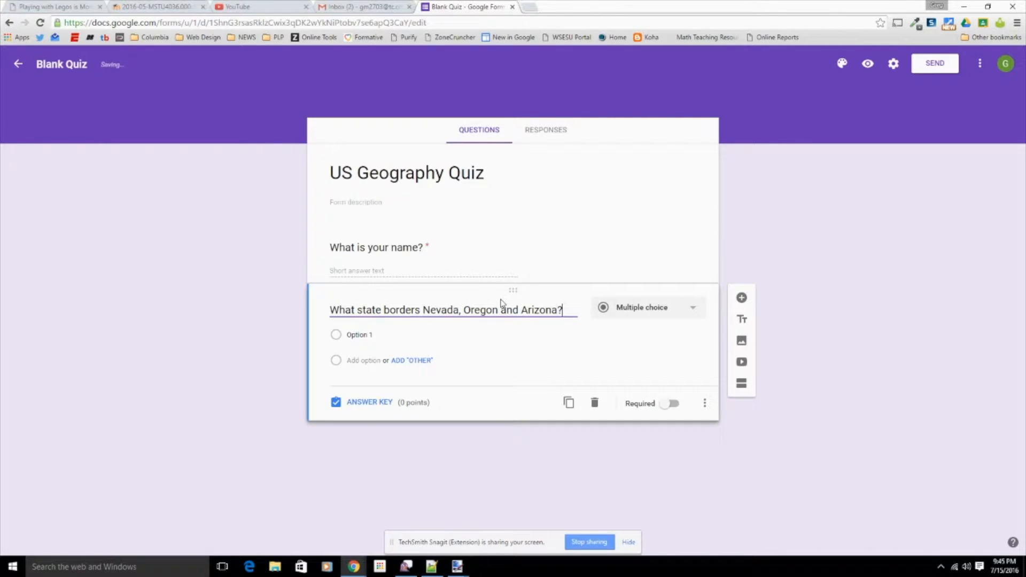
# - Enter Utah, New Mexico and California as the answer options of the bordering-state question
pyautogui.click(369, 336)
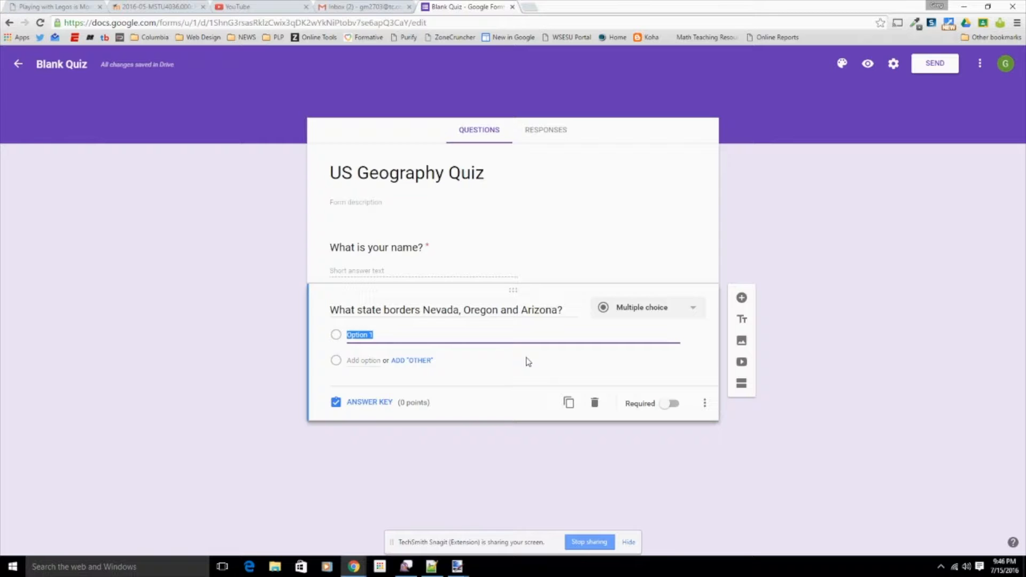
pyautogui.write('Utah')
pyautogui.click(374, 361)
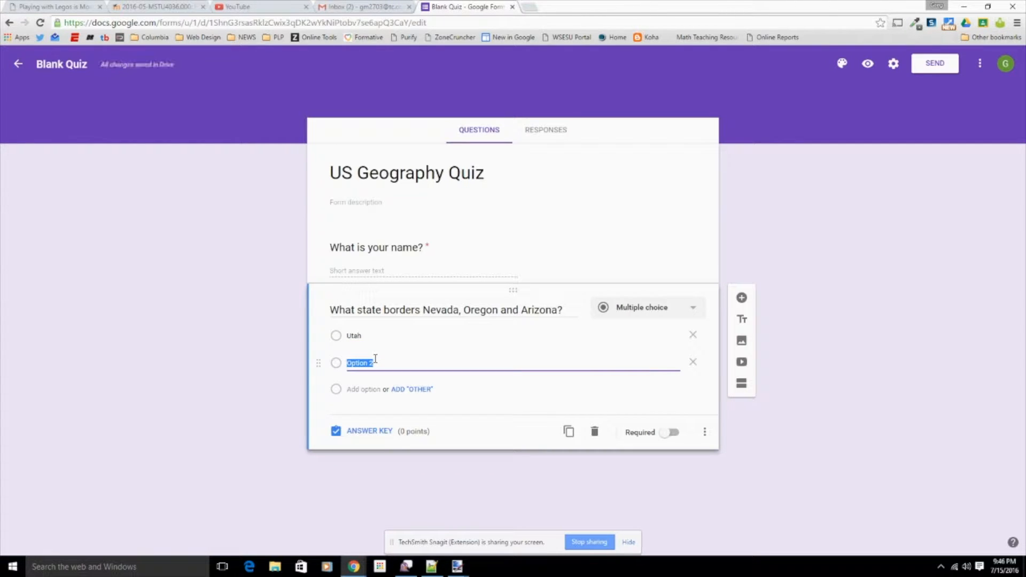
pyautogui.write('New Mexico')
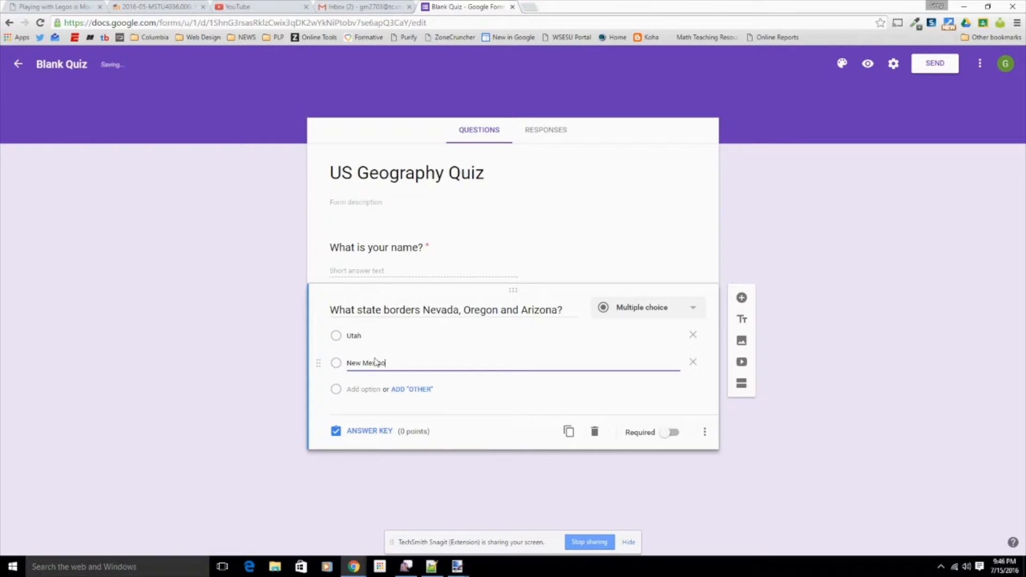
pyautogui.click(372, 394)
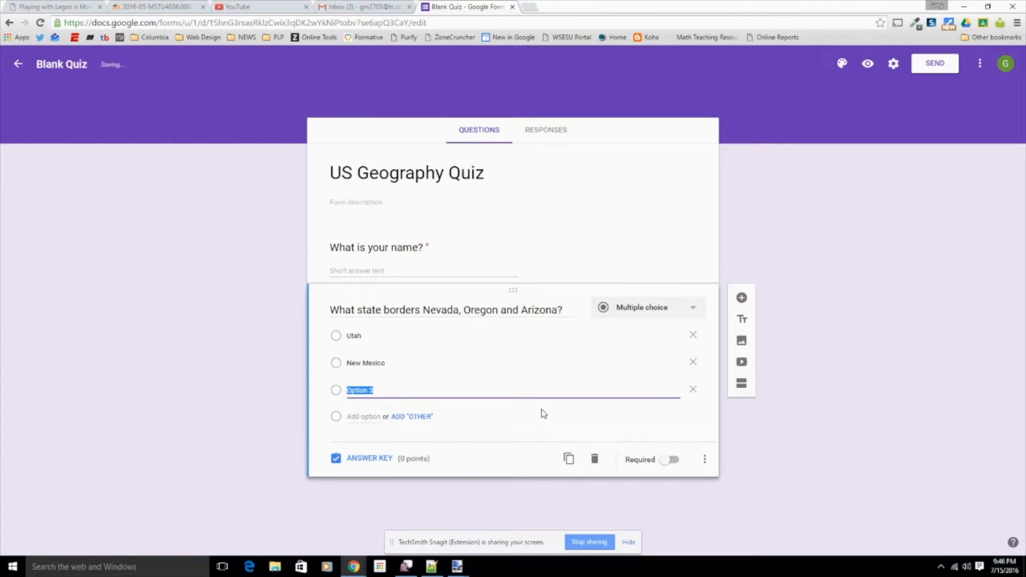
pyautogui.write('California')
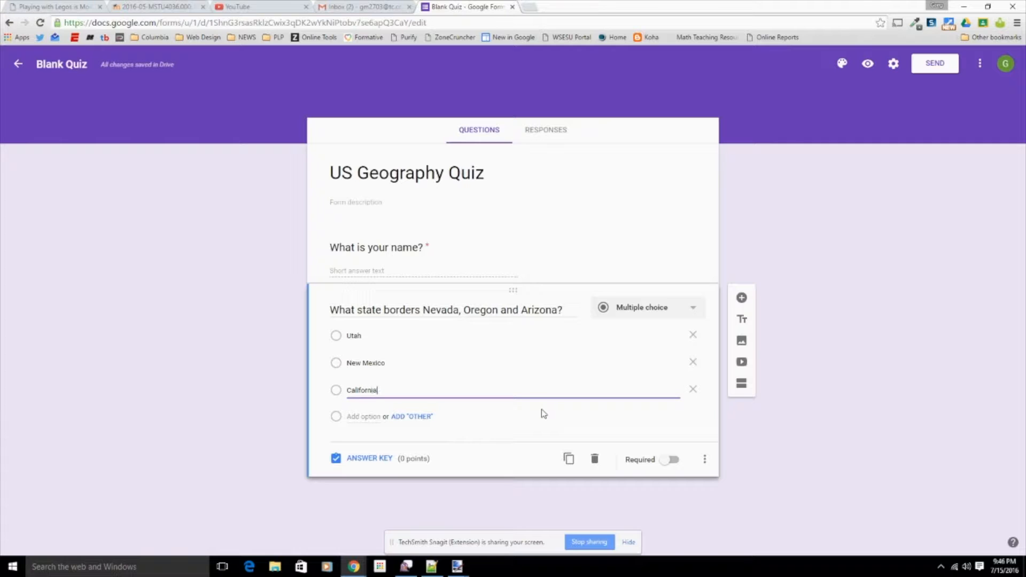
# - Set California as the correct answer to the bordering-state question and make it worth 20 points
pyautogui.click(370, 460)
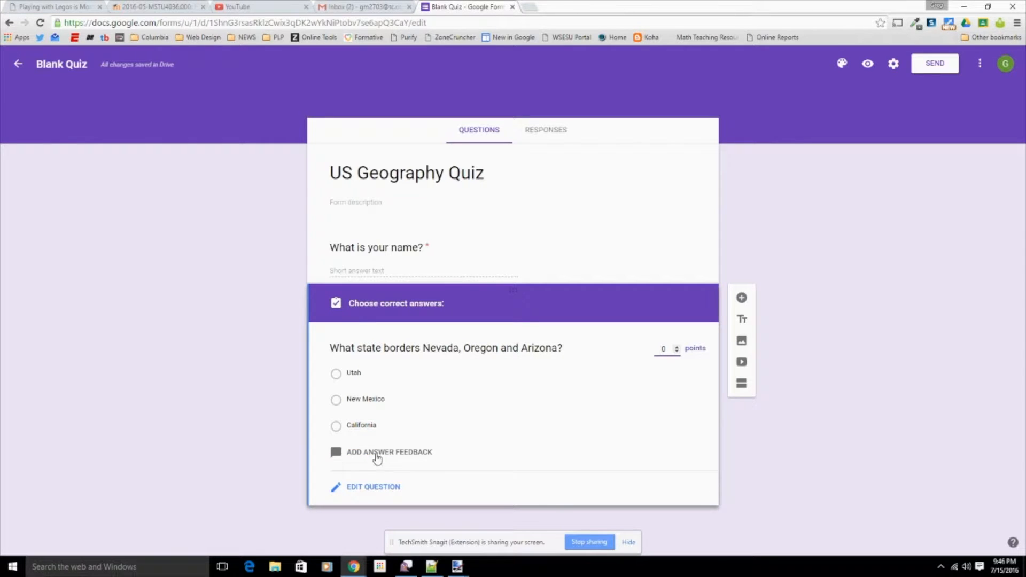
pyautogui.click(336, 427)
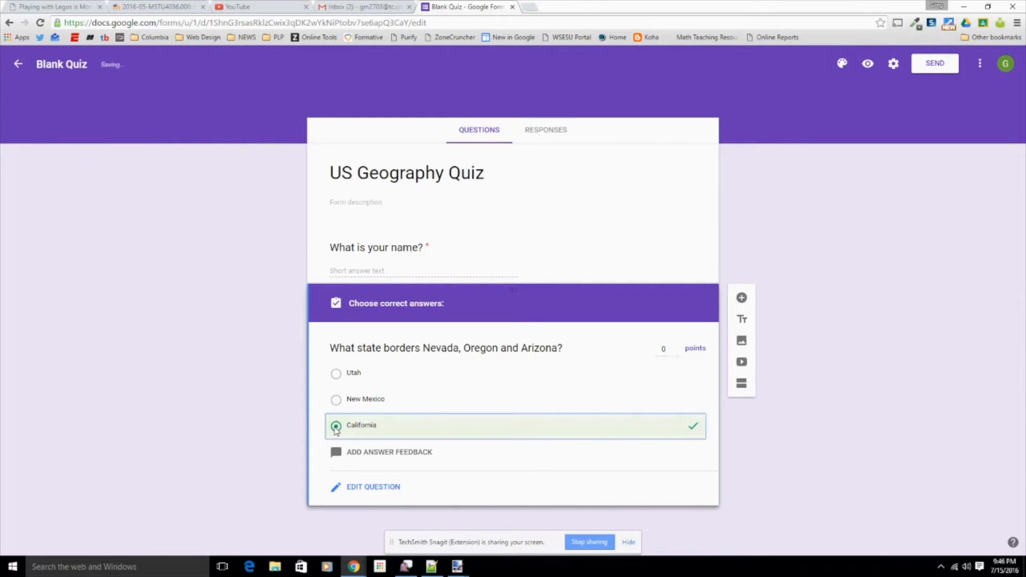
pyautogui.click(677, 347)
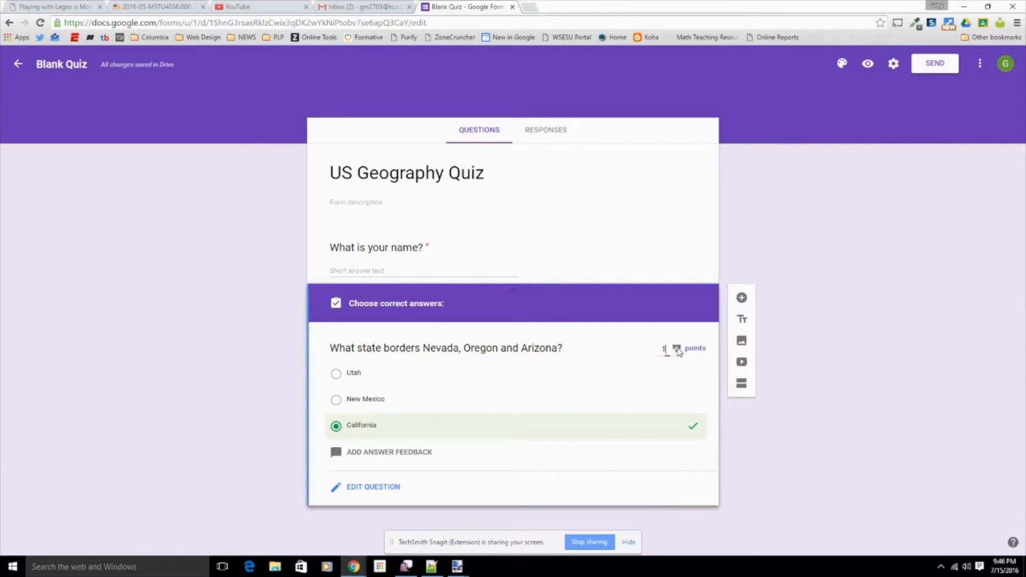
pyautogui.write('0')
# - Add answer feedback to the bordering-state question: "Try Again!" for incorrect answers and "Good Job!" for correct answers
pyautogui.click(387, 453)
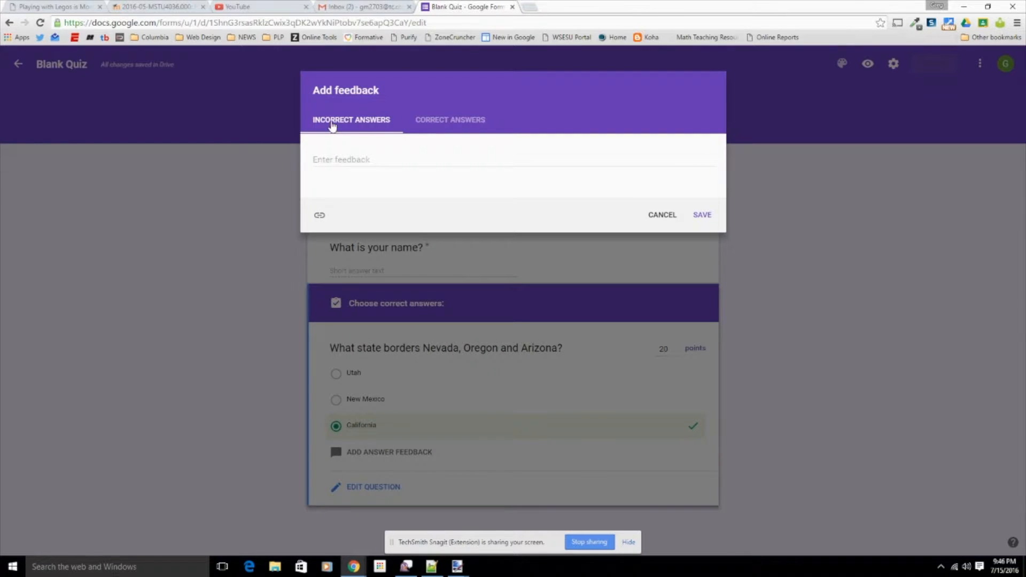
pyautogui.click(353, 161)
pyautogui.write('Try Again!')
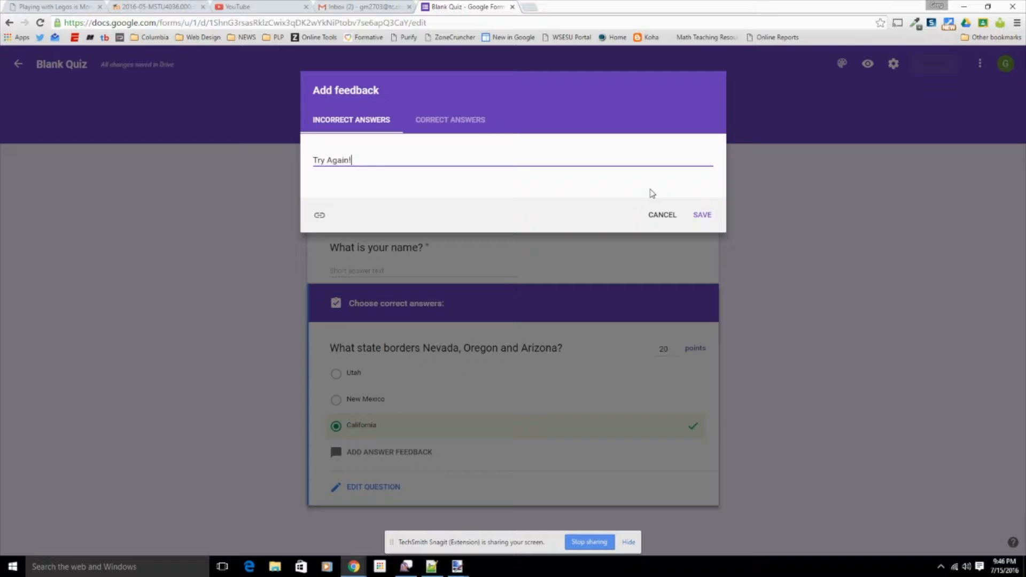
pyautogui.click(469, 119)
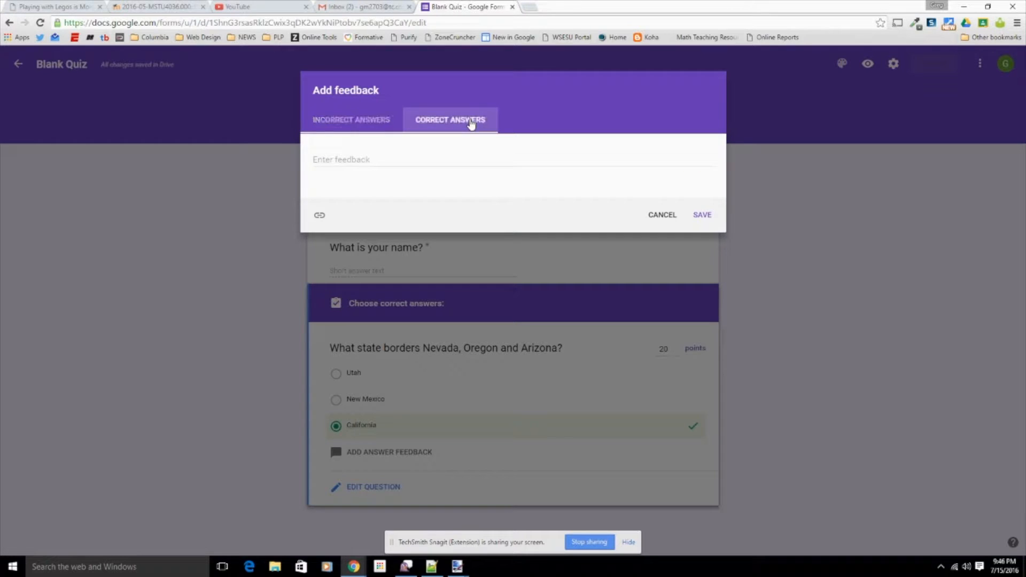
pyautogui.click(484, 159)
pyautogui.write('Good Job!')
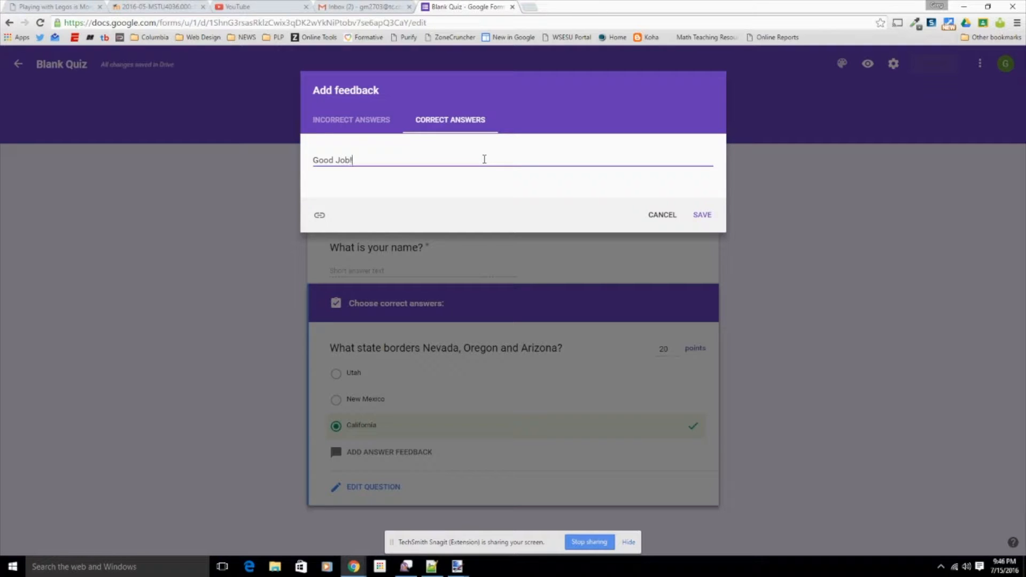
pyautogui.click(691, 216)
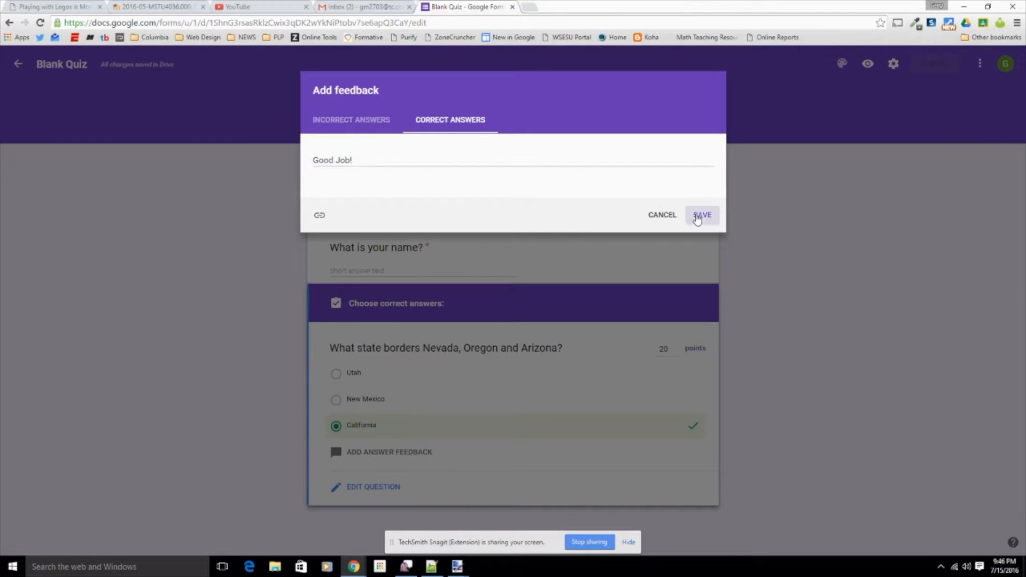
# - Add another multiple-choice question reading "This state is called the lone star state?"
pyautogui.scroll(-1, 470, 396)
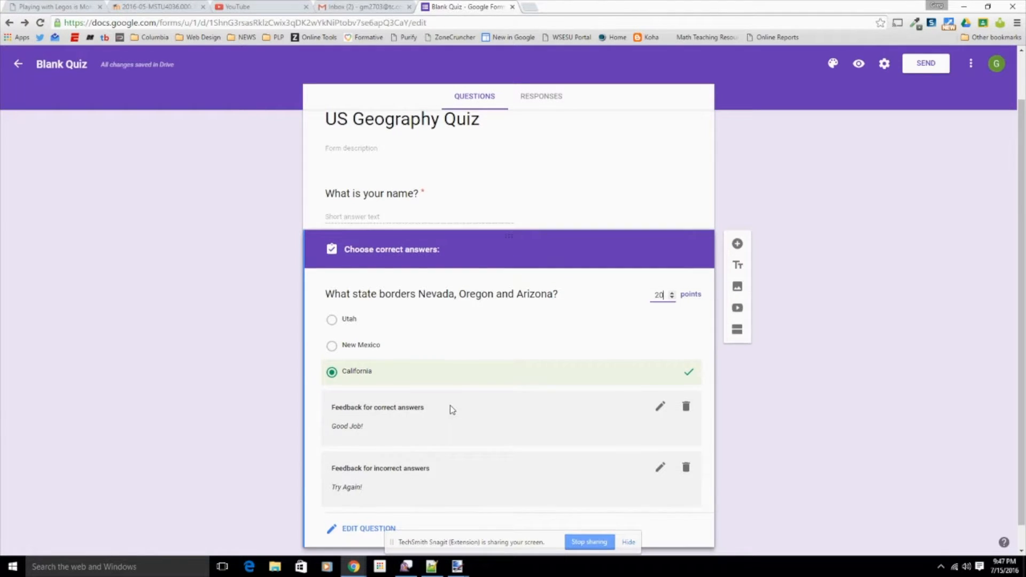
pyautogui.scroll(-1, 450, 405)
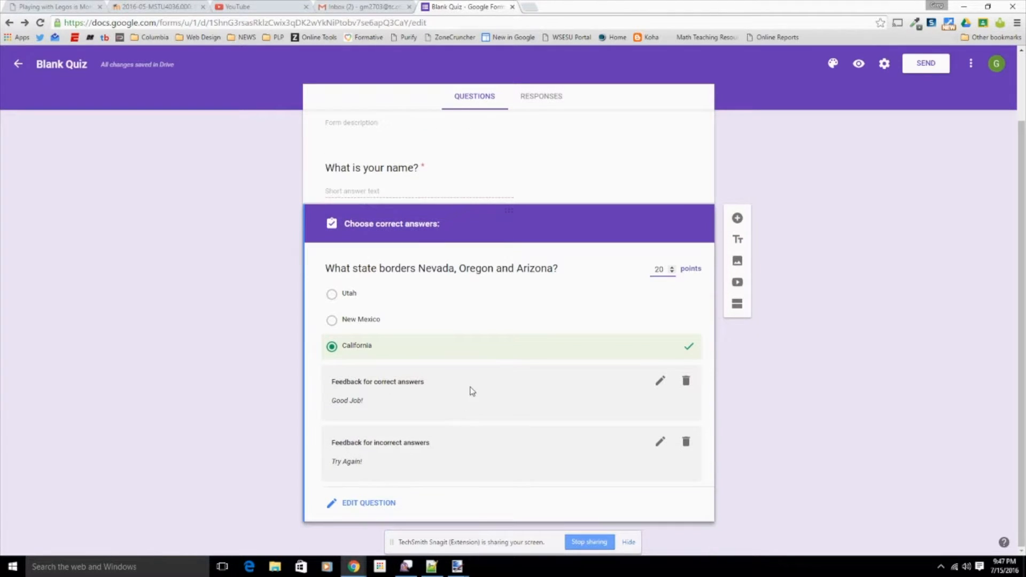
pyautogui.click(738, 219)
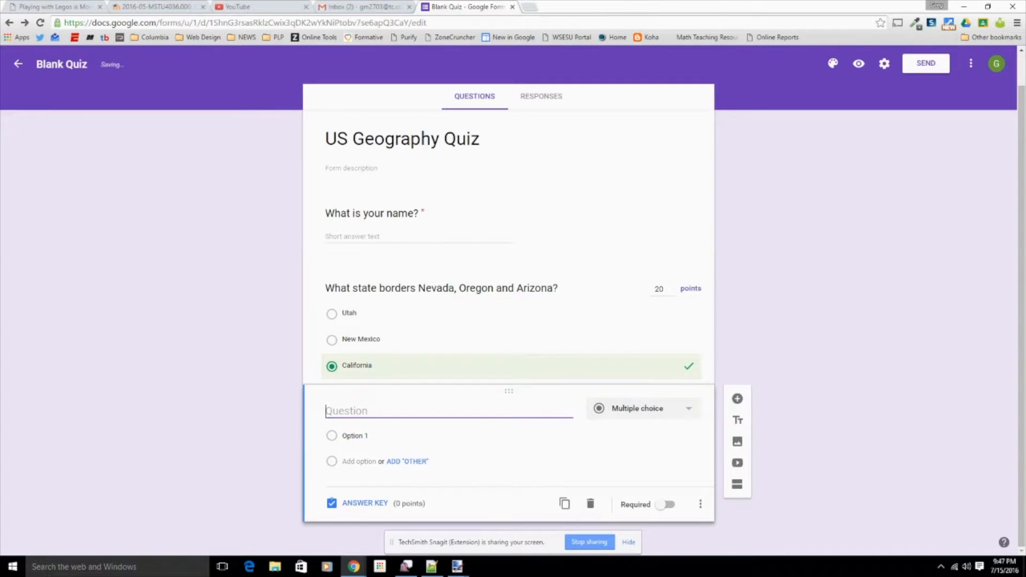
pyautogui.write('This state is calle')
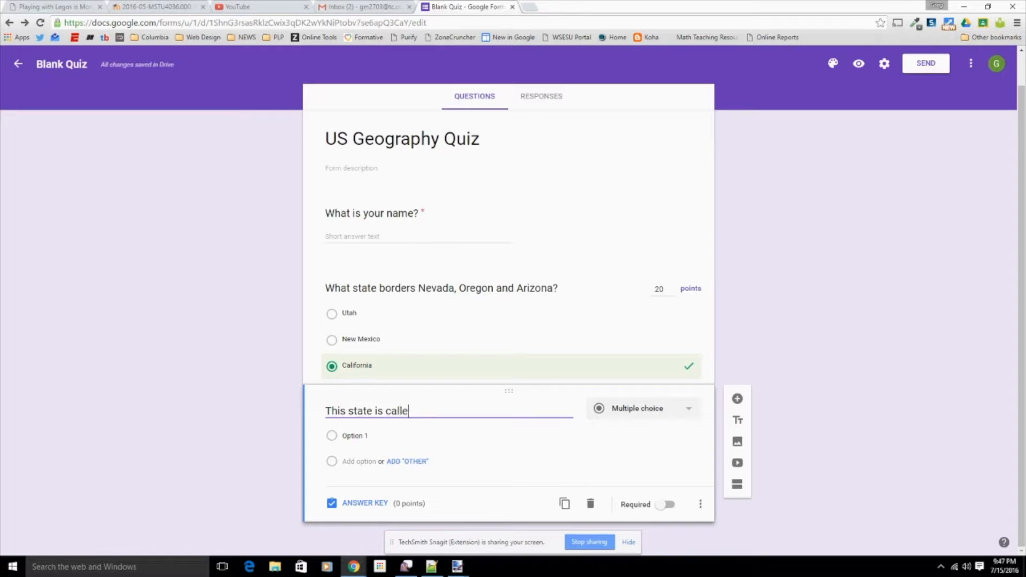
pyautogui.write('d the lone star state?')
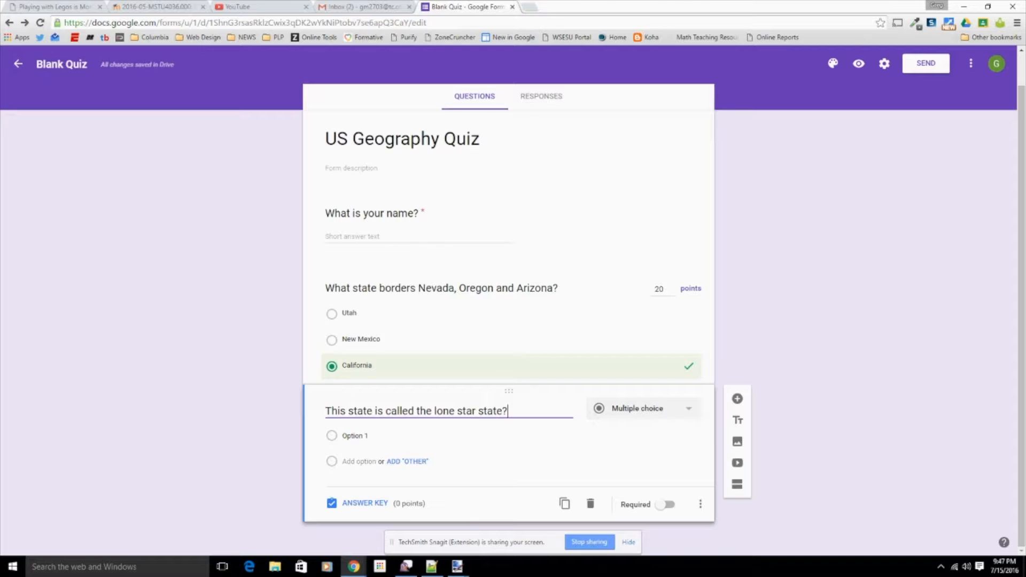
# - Enter Texas, Florida and Oklahoma as the answer options of the lone star state question
pyautogui.click(384, 439)
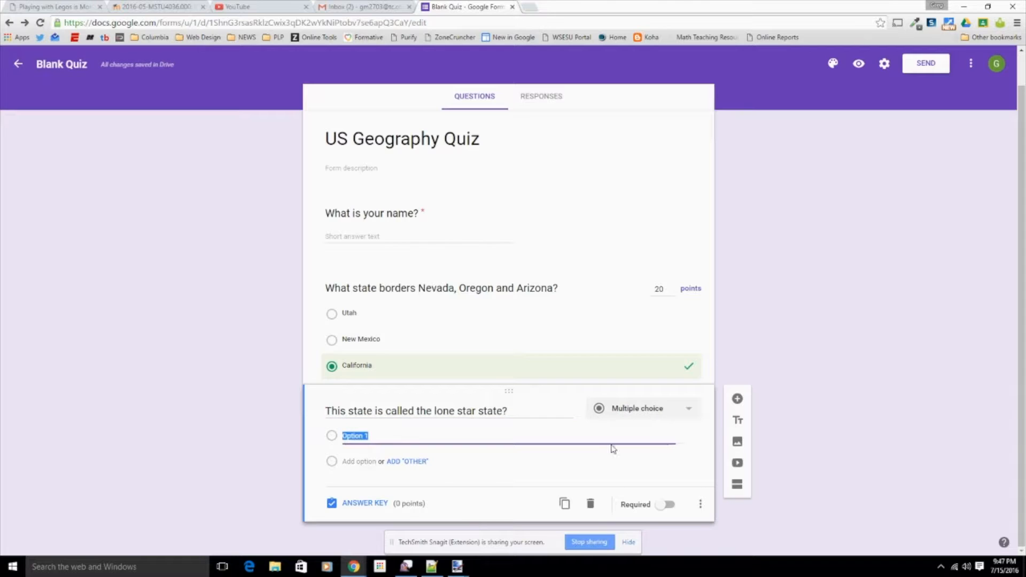
pyautogui.write('Texas')
pyautogui.click(359, 463)
pyautogui.write('Florida')
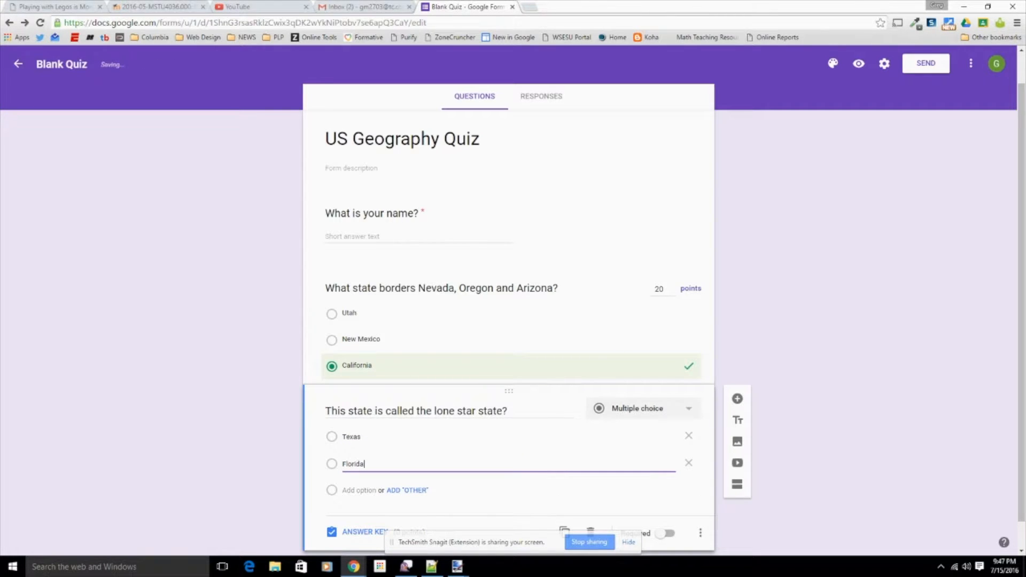
pyautogui.click(346, 490)
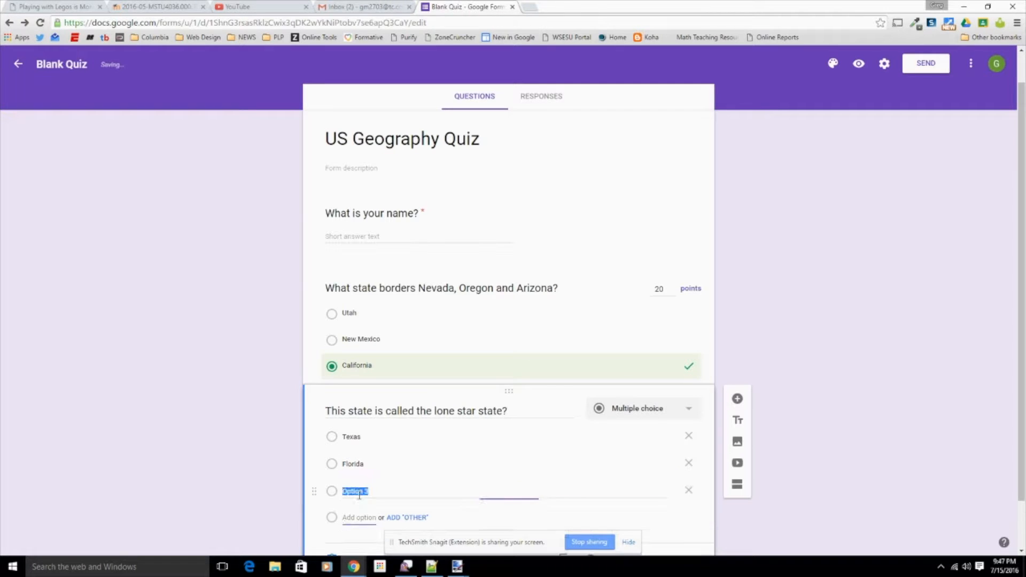
pyautogui.write('O')
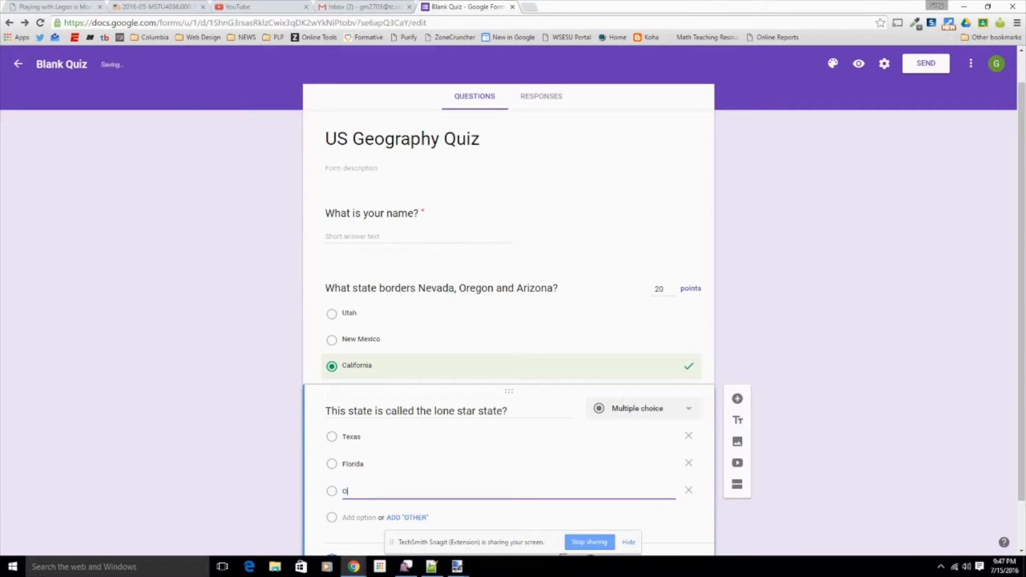
pyautogui.write('klahom')
# - Set Texas as the correct answer to the lone star state question and make it worth 20 points
pyautogui.scroll(-1, 184, 328)
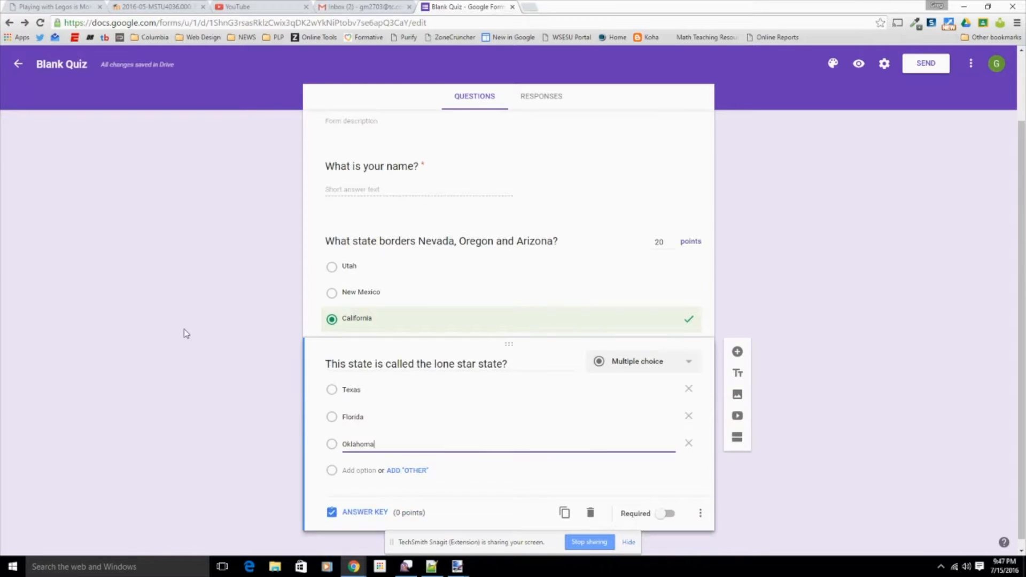
pyautogui.click(342, 505)
pyautogui.click(332, 427)
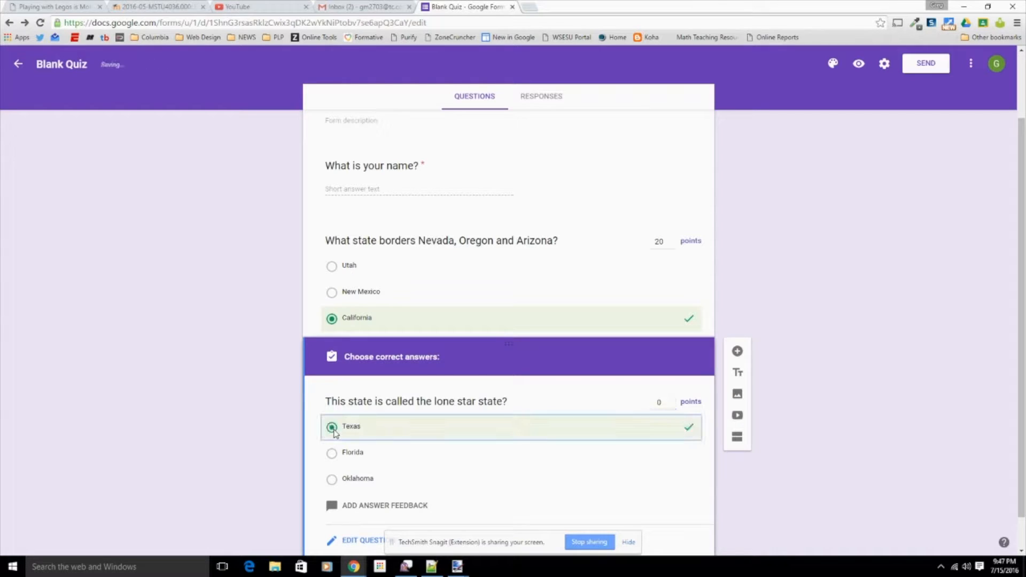
pyautogui.click(672, 400)
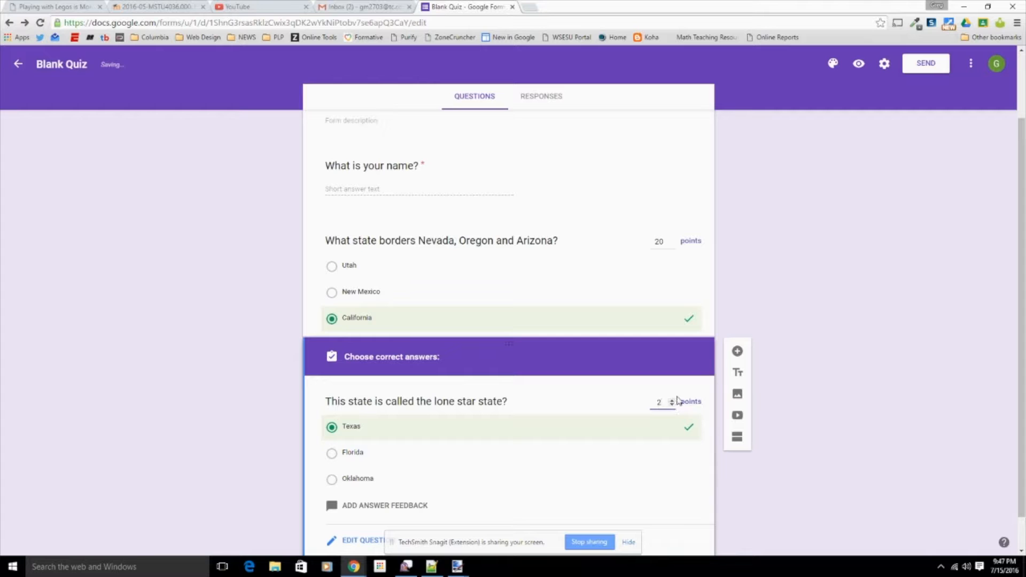
pyautogui.write('0')
# - Add another multiple-choice question reading "This state is home to the statue of liberty?"
pyautogui.scroll(-1, 230, 452)
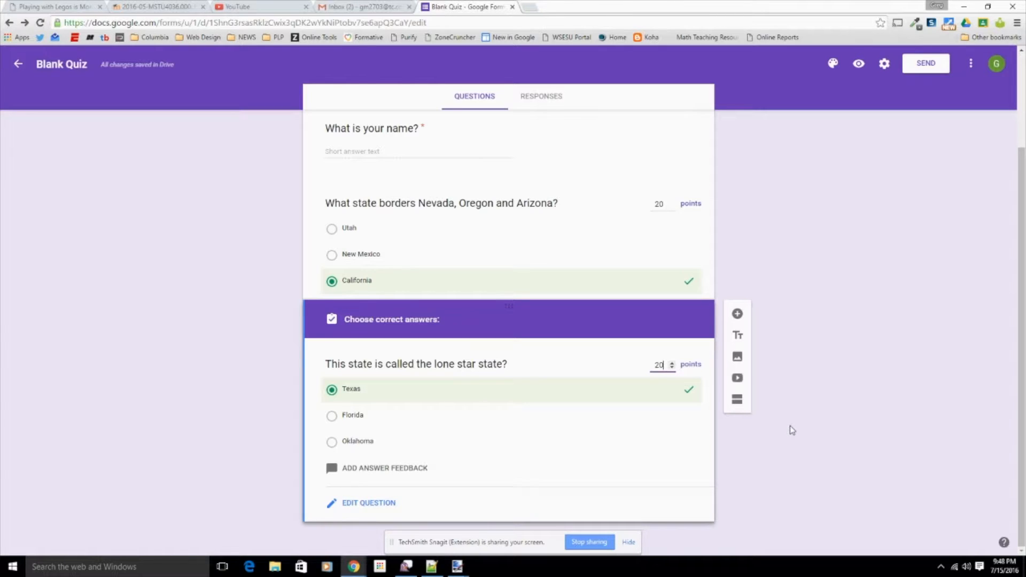
pyautogui.click(737, 314)
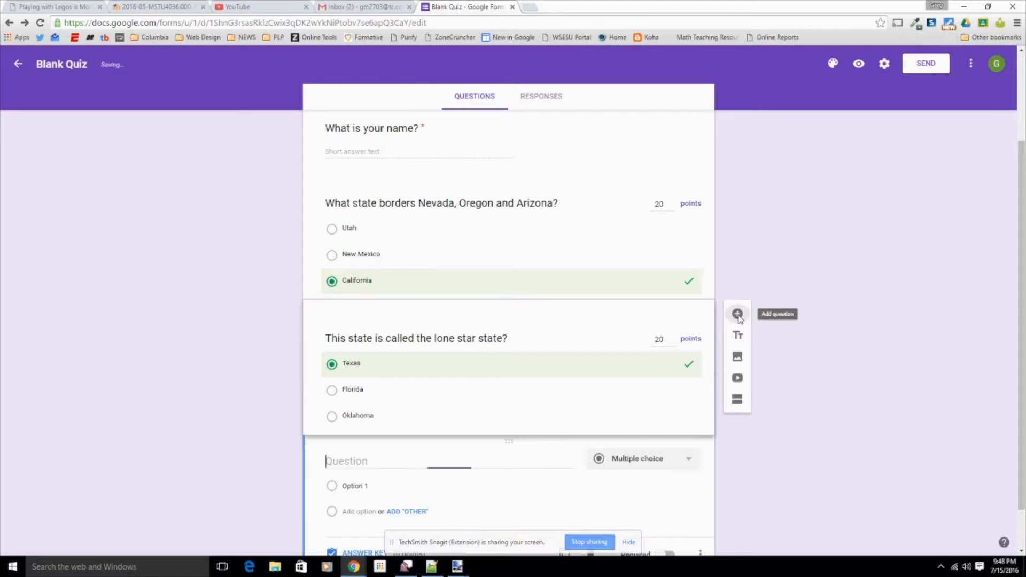
pyautogui.write('This state is home to the statue o')
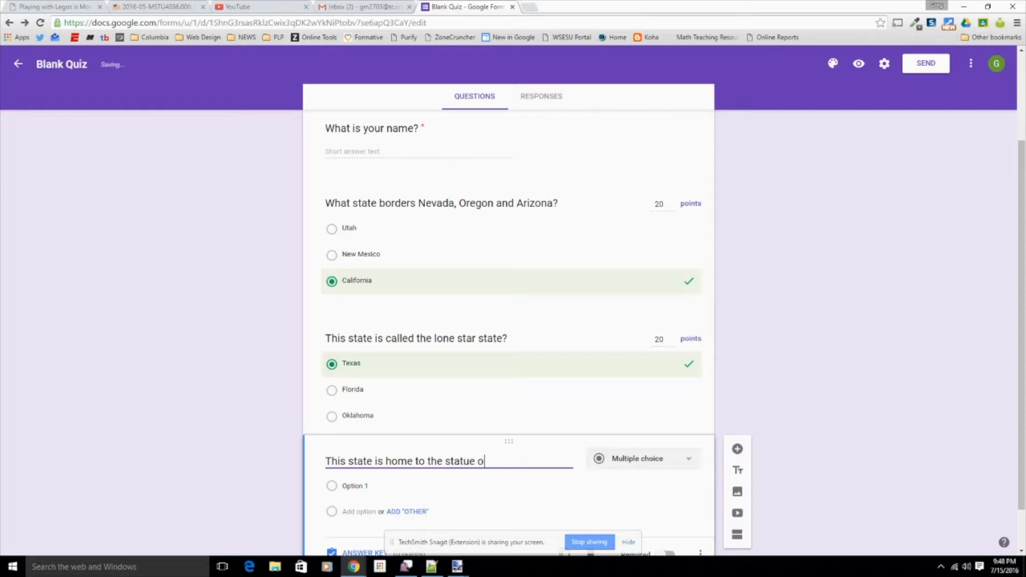
pyautogui.write('f liberty?')
# - Enter New York, New Jersey and Michigan as the answer options of the statue of liberty question
pyautogui.click(358, 486)
pyautogui.write('New York')
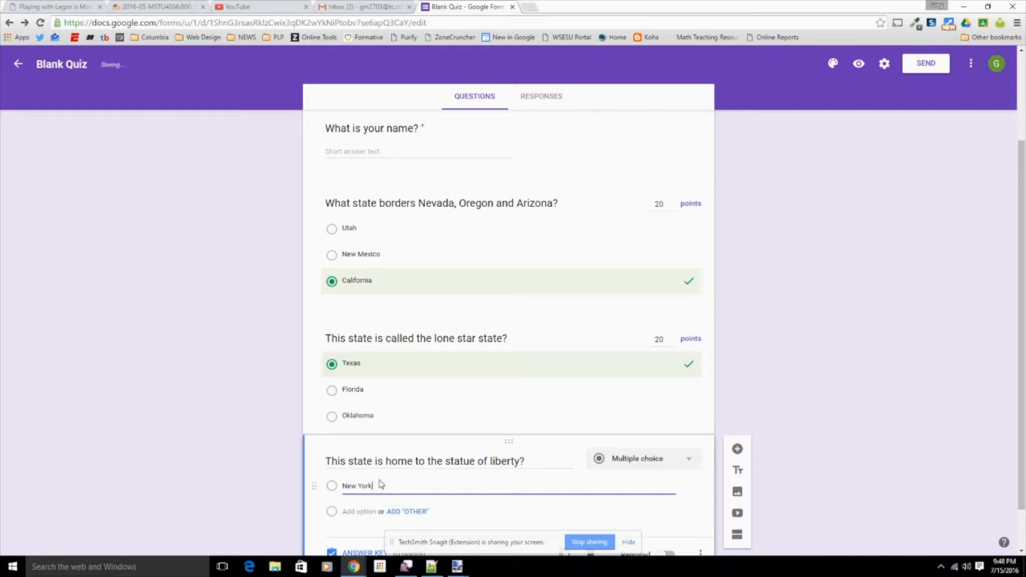
pyautogui.click(361, 511)
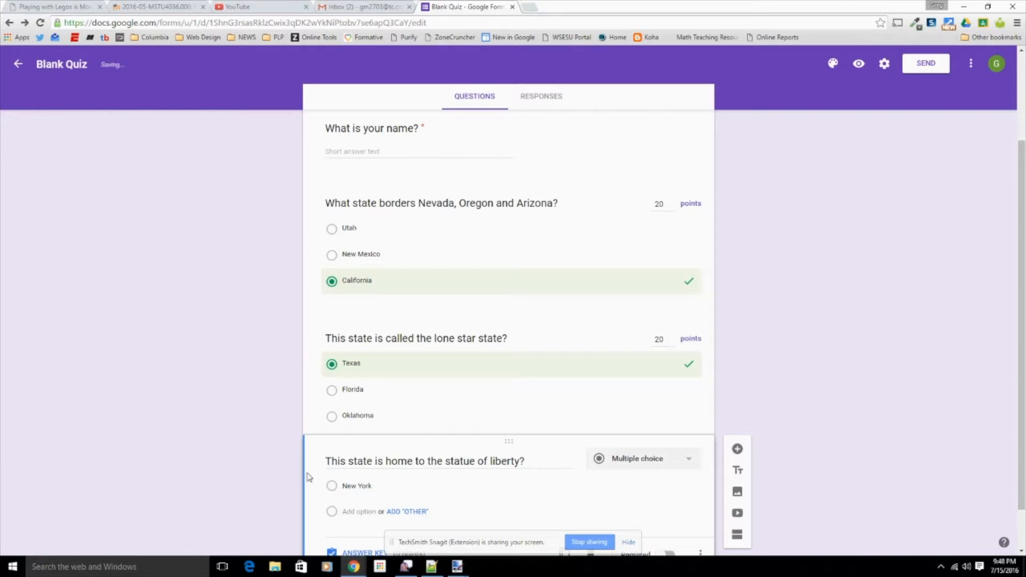
pyautogui.click(356, 512)
pyautogui.write('New Jere')
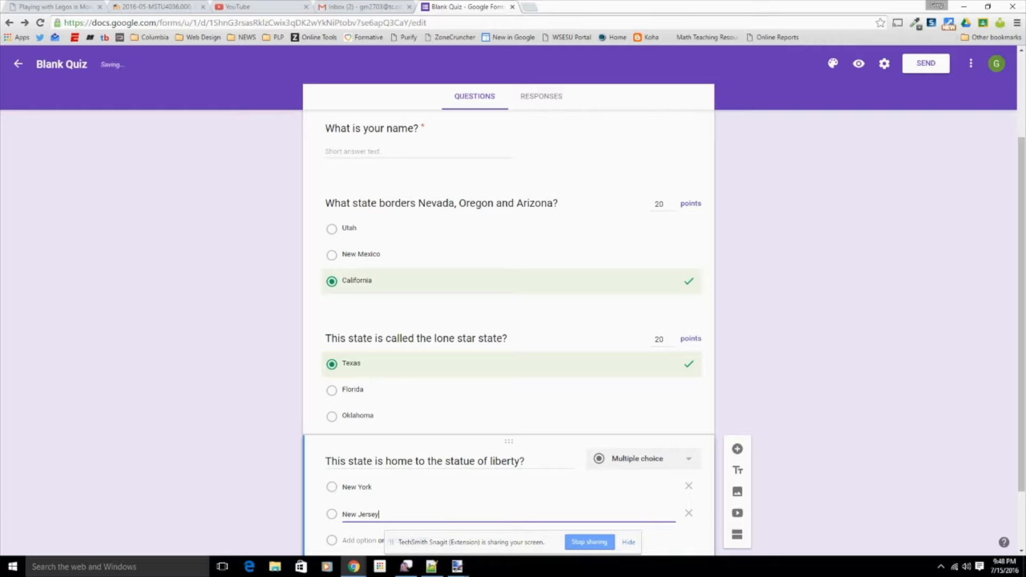
pyautogui.click(355, 541)
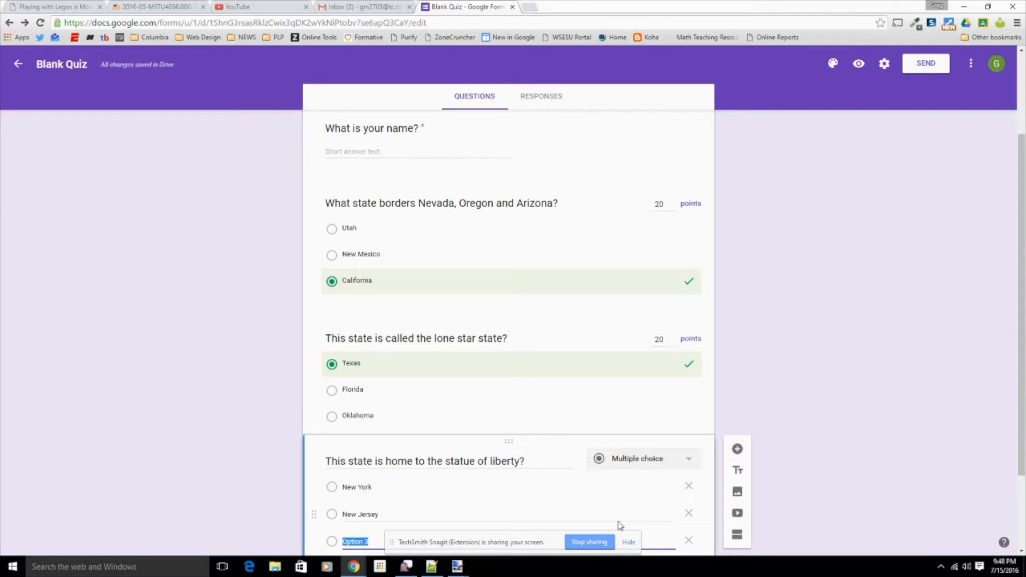
pyautogui.write('Michigan')
# - Set New York as the correct answer to the statue of liberty question and make it worth 20 points
pyautogui.scroll(-2, 203, 373)
pyautogui.click(350, 505)
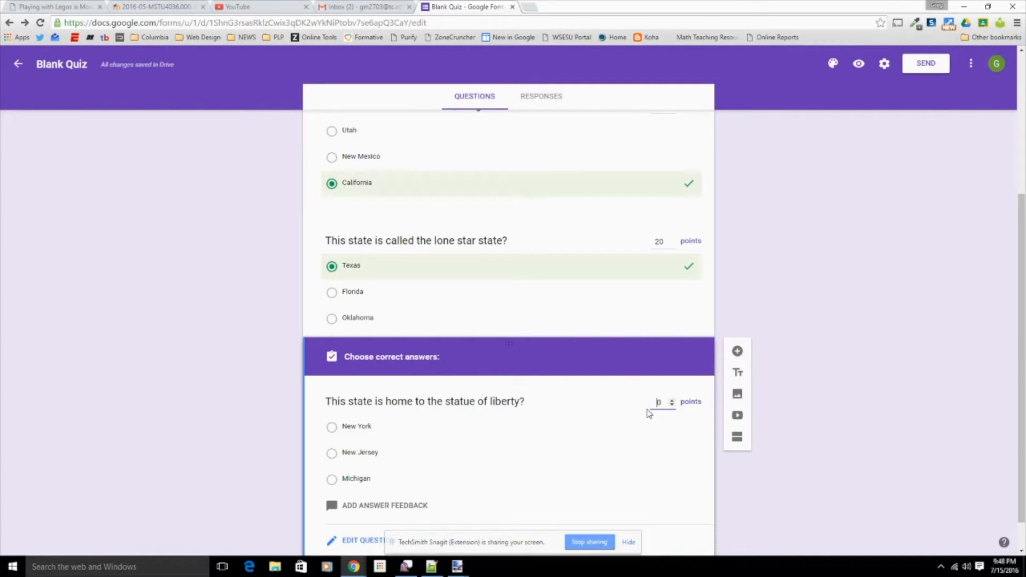
pyautogui.click(332, 428)
pyautogui.scroll(-1, 232, 441)
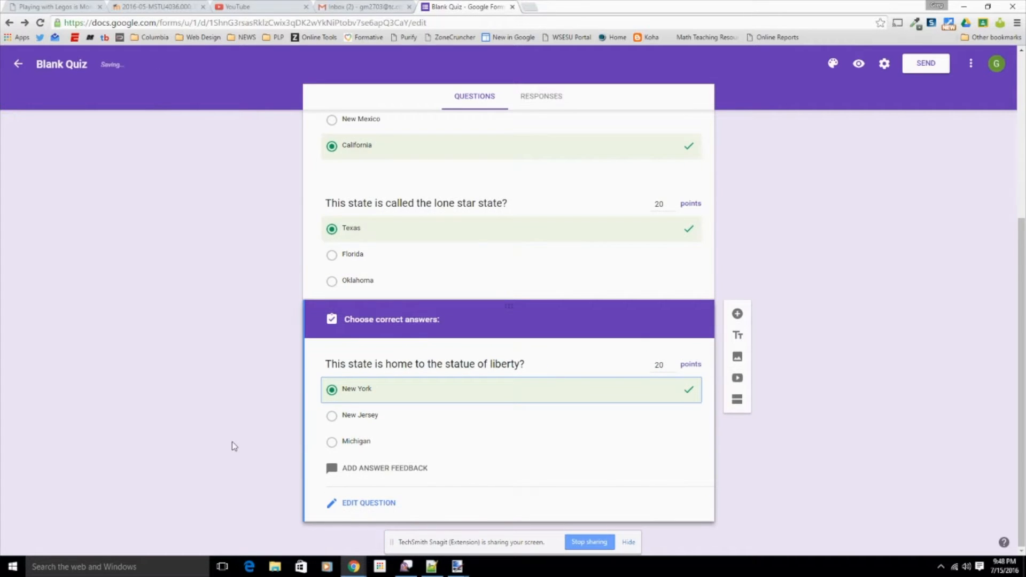
# - Add a multiple-choice question reading "Which of these states is not considered a part of New England?"
pyautogui.click(734, 316)
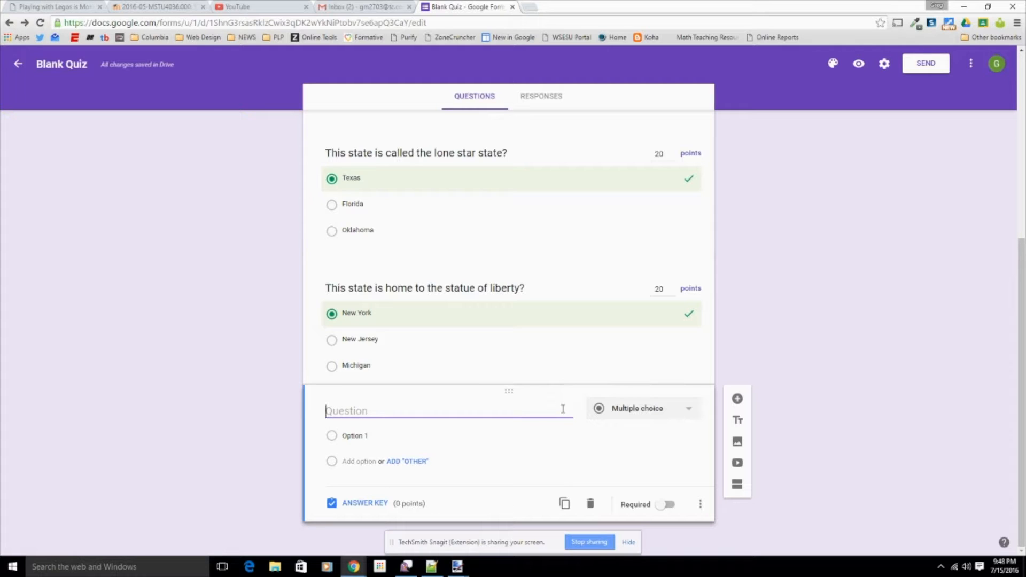
pyautogui.write('Which of these states')
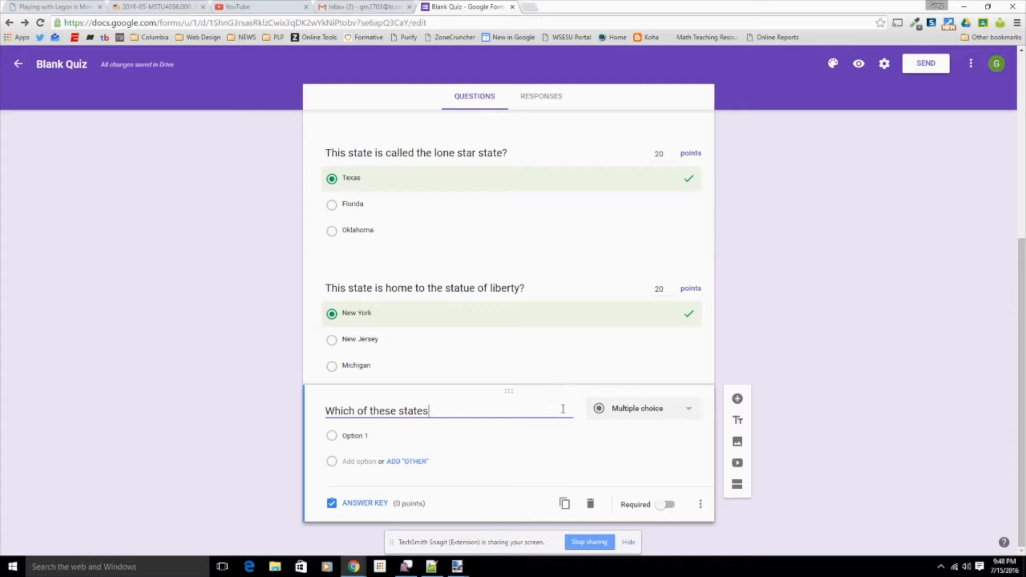
pyautogui.write(' is not consi')
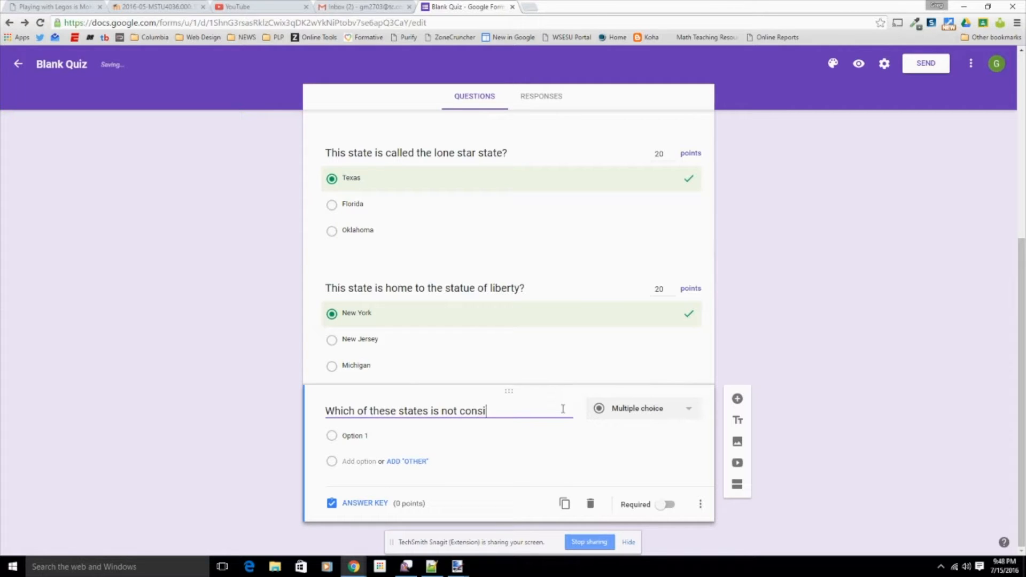
pyautogui.write('dered a part of New E')
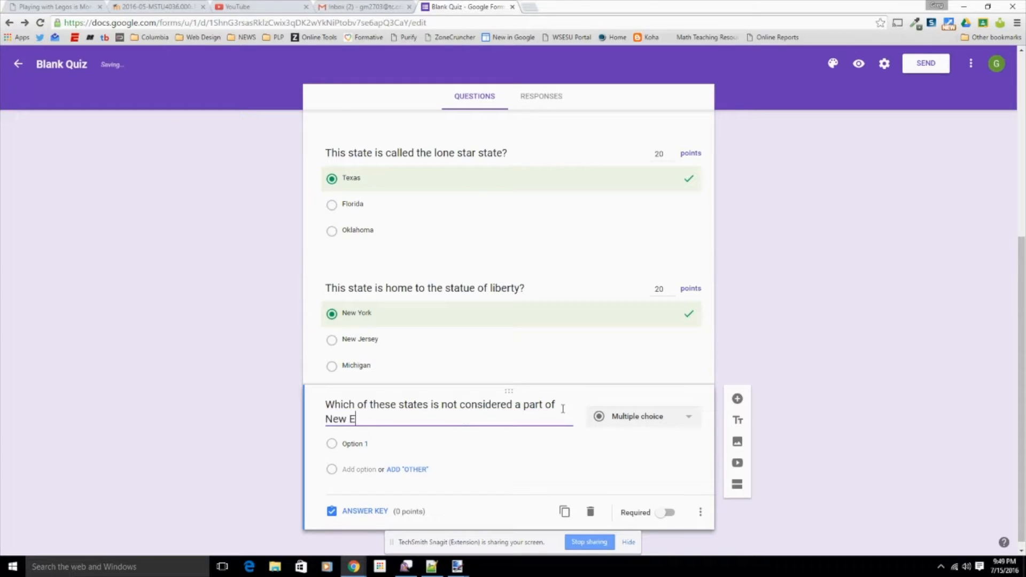
pyautogui.write('ngland?')
# - Enter Vermont, Rhode Island and New York as the answer options of the New England question
pyautogui.click(361, 443)
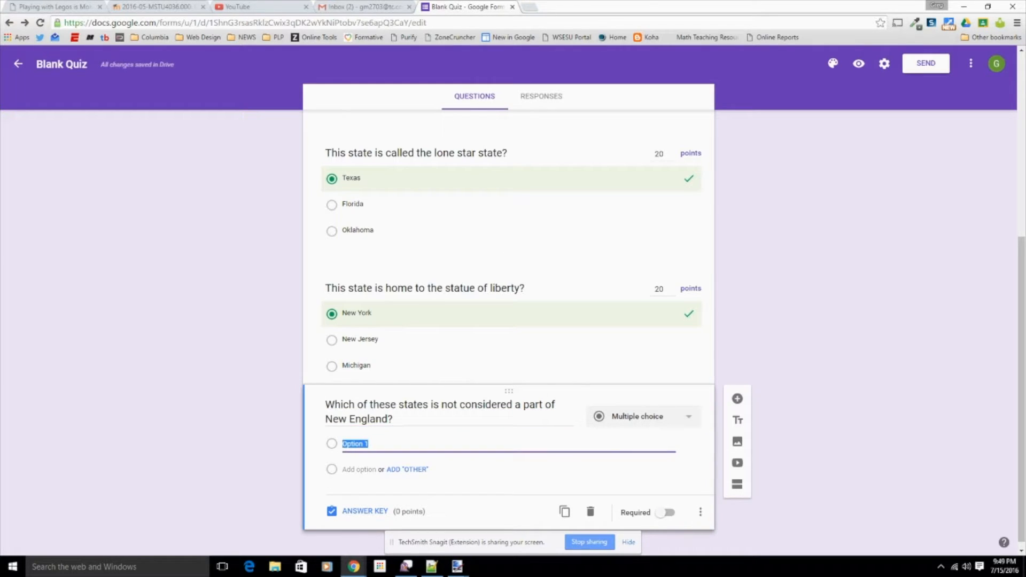
pyautogui.write('Vermont')
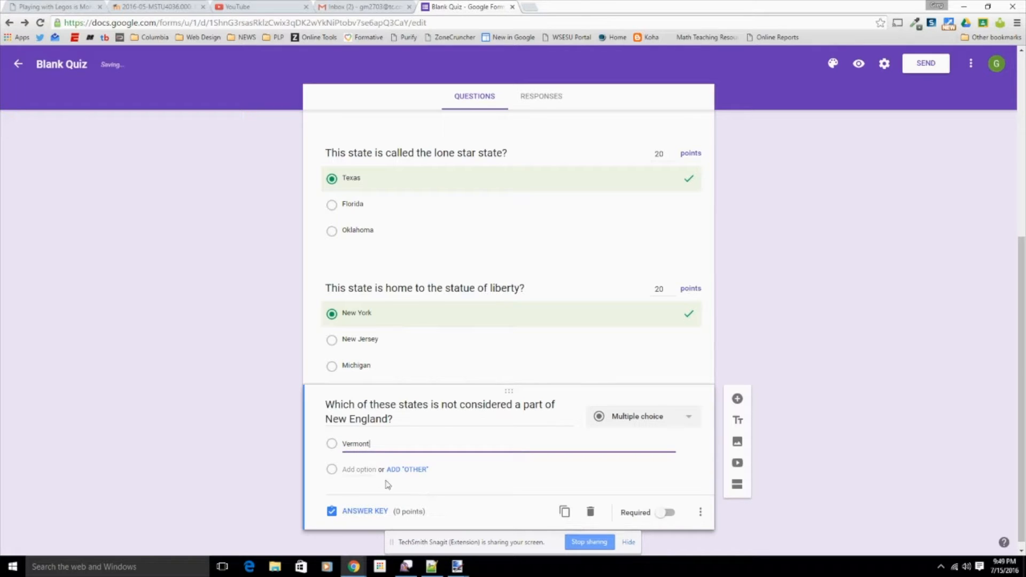
pyautogui.click(371, 470)
pyautogui.write('Rhodi')
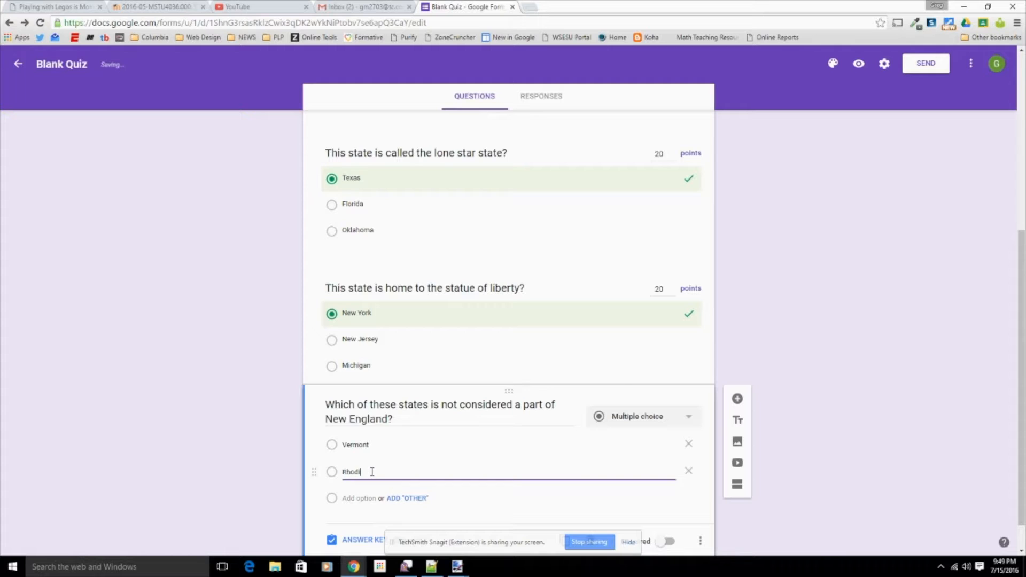
pyautogui.press('BackSpace')
pyautogui.write('e Island')
pyautogui.click(348, 498)
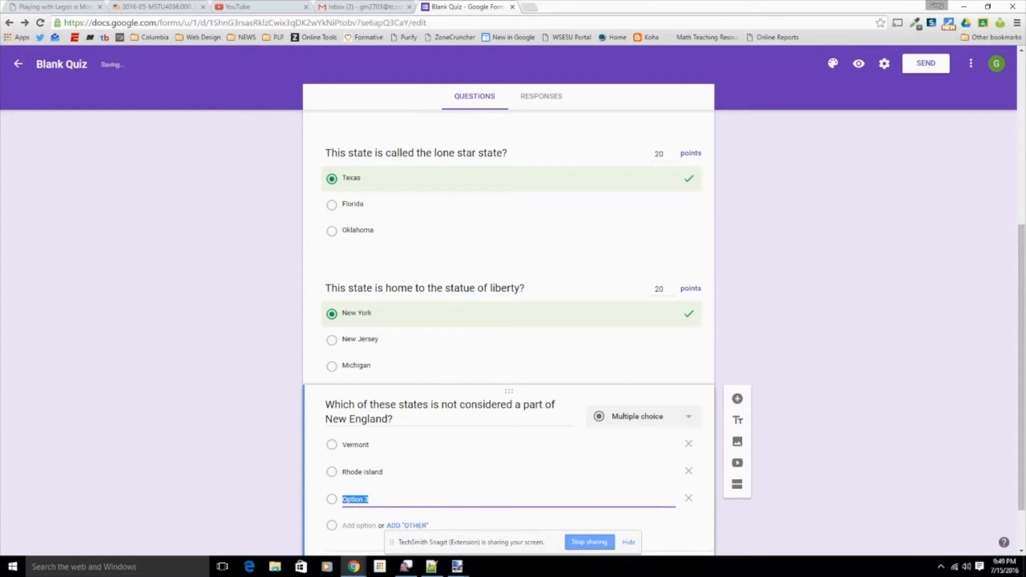
pyautogui.write('New York')
# - Set New York as the correct answer to the New England question and make it worth 20 points
pyautogui.scroll(-1, 234, 318)
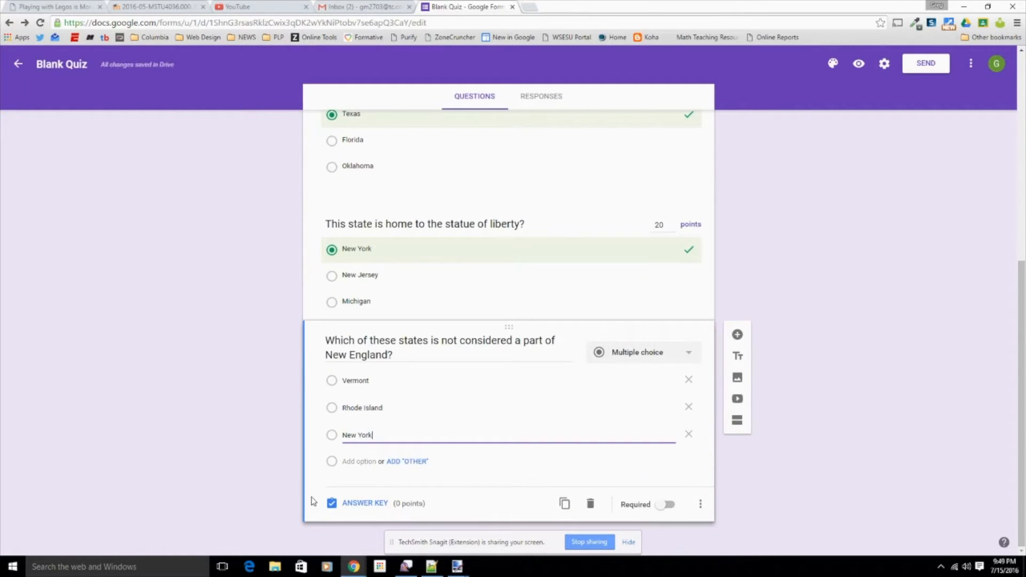
pyautogui.click(365, 504)
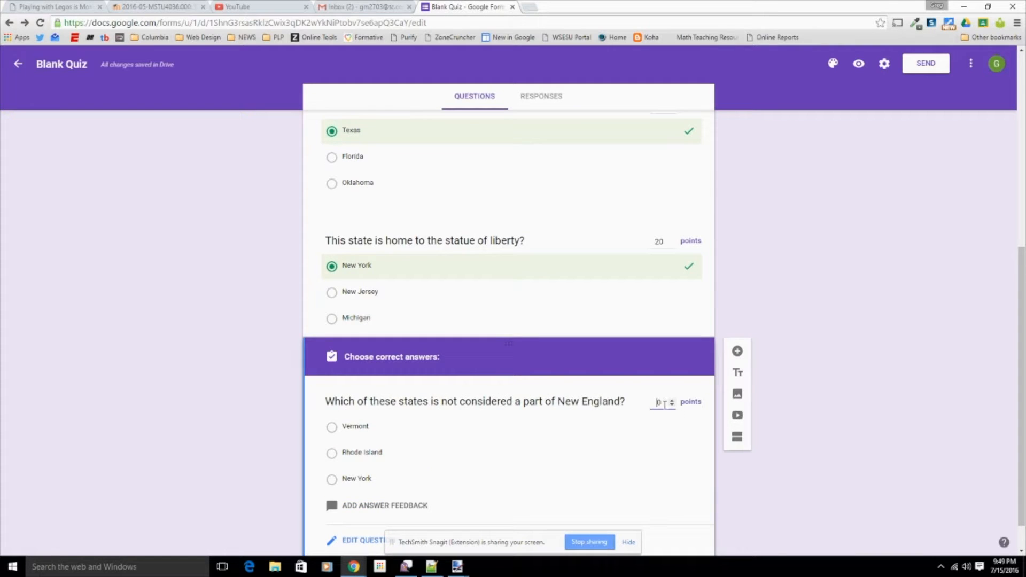
pyautogui.click(332, 480)
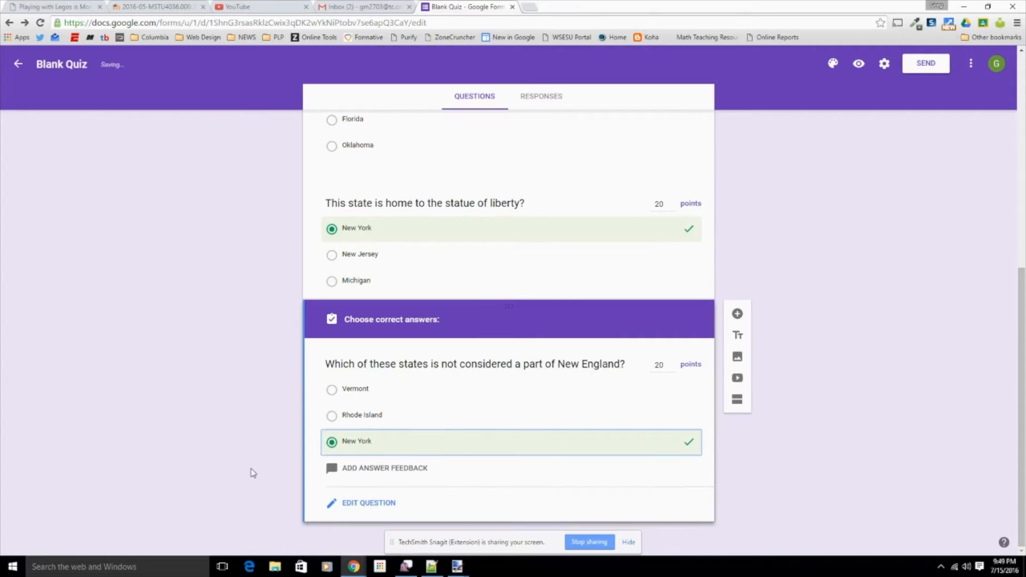
# - Add a multiple-choice question reading "Which state on the map is shaded in red?"
pyautogui.click(737, 313)
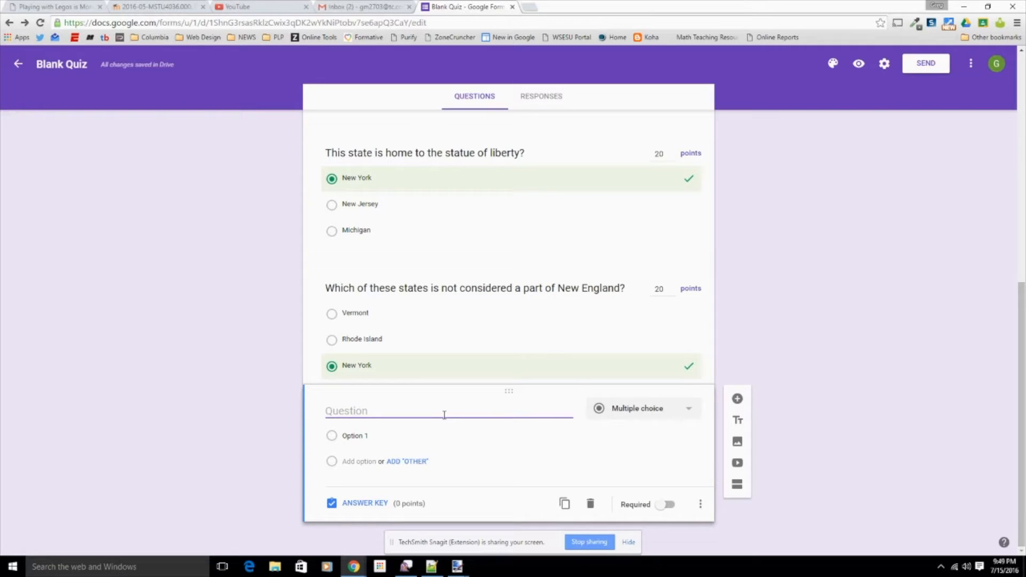
pyautogui.write('Which state is h')
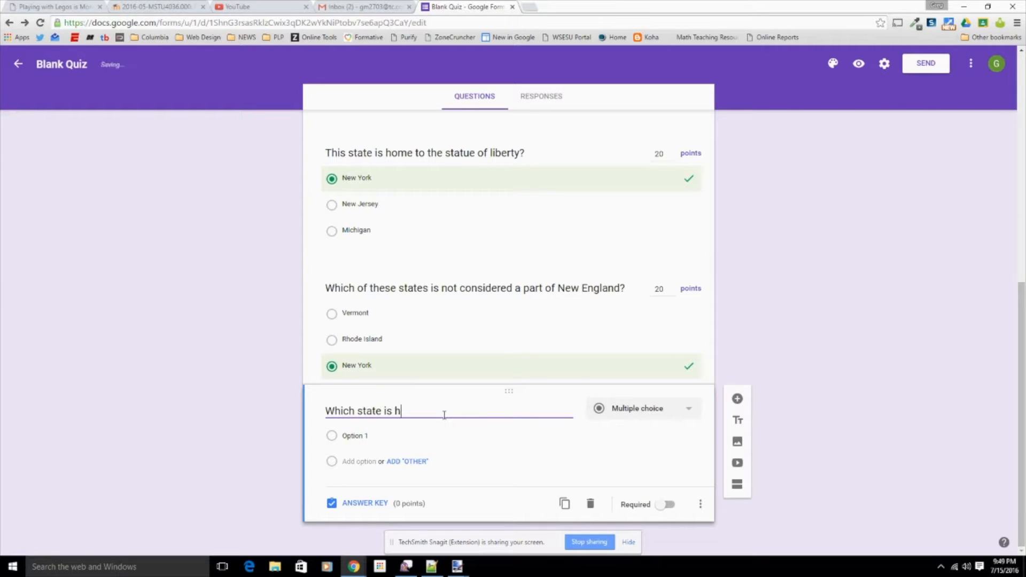
pyautogui.press('BackSpace')
pyautogui.press('BackSpace')
pyautogui.press('BackSpace')
pyautogui.press('BackSpace')
pyautogui.write('on the map is shaded in ')
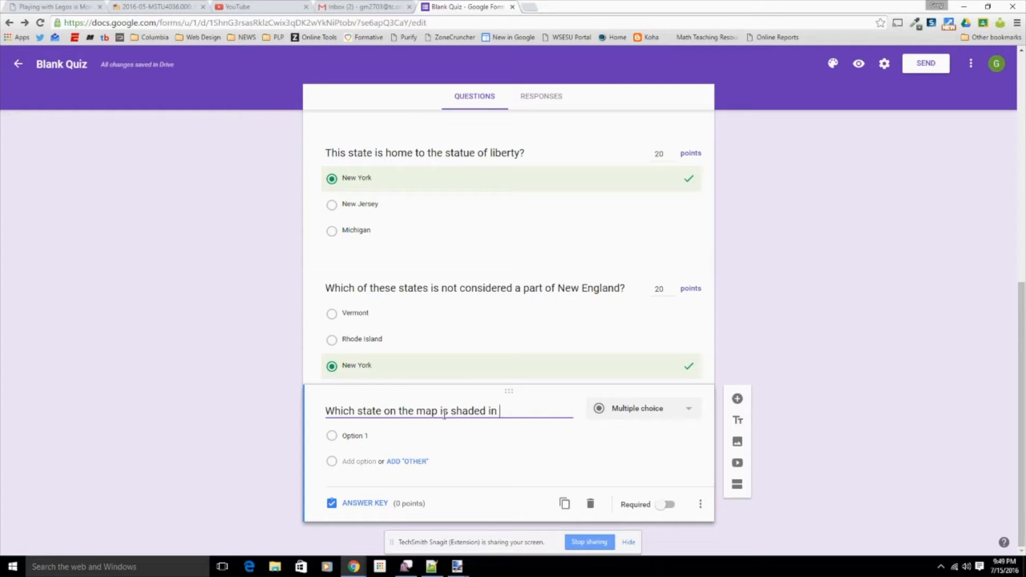
pyautogui.write('red?')
# - Upload the usmap picture from the HyperMedia folder as an image item below the red-shaded state question
pyautogui.click(737, 441)
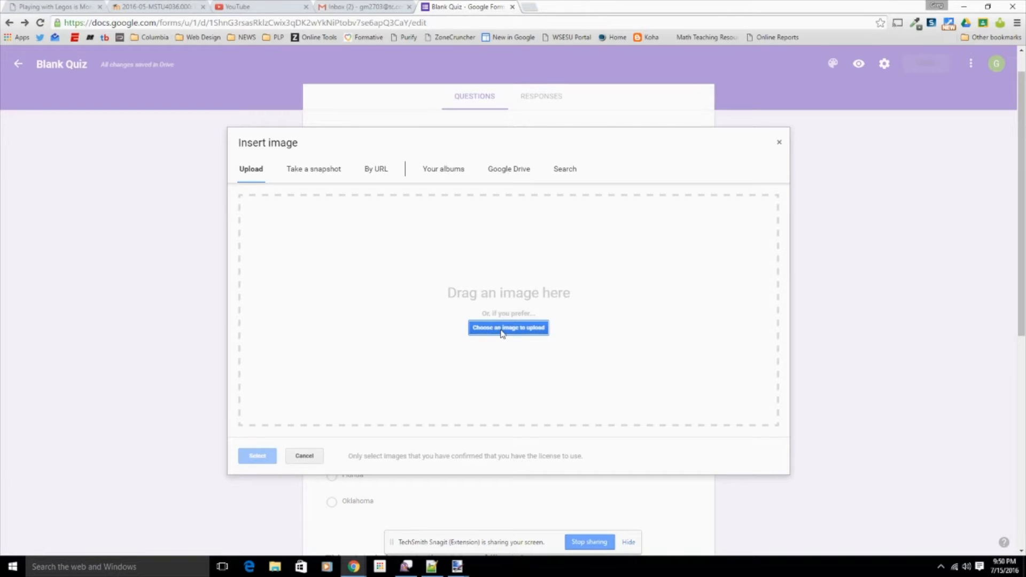
pyautogui.click(502, 329)
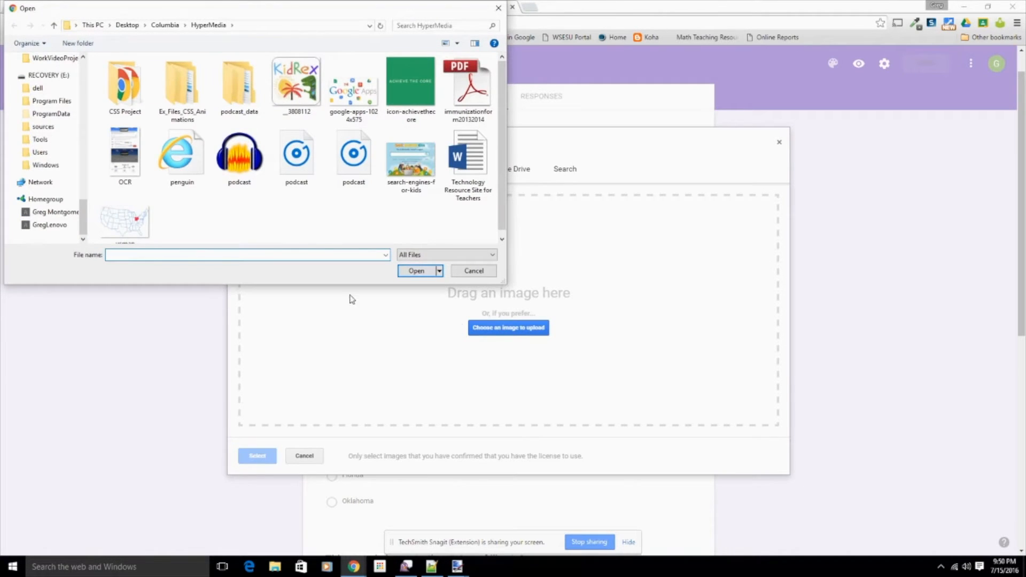
pyautogui.click(129, 227)
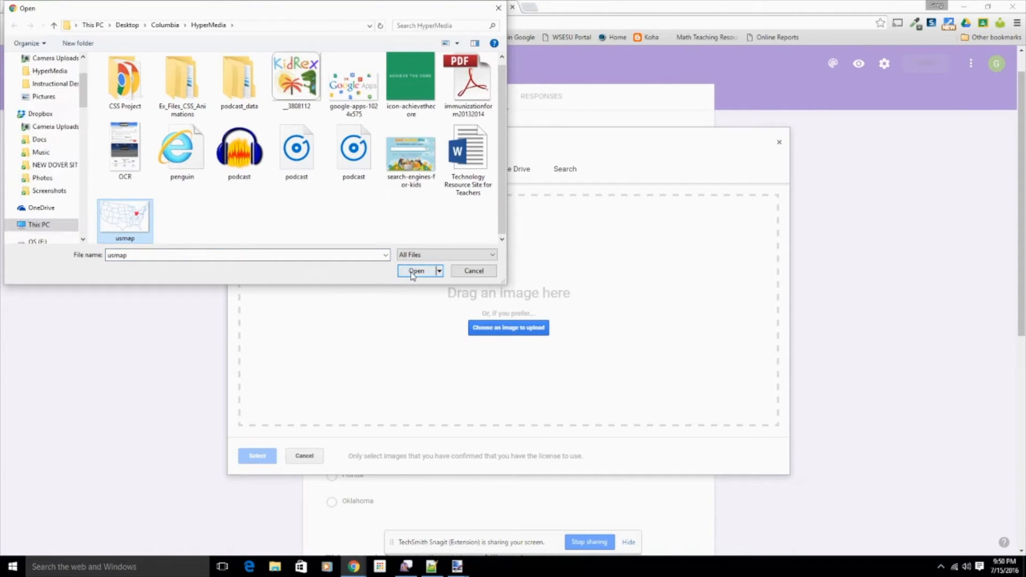
pyautogui.click(412, 271)
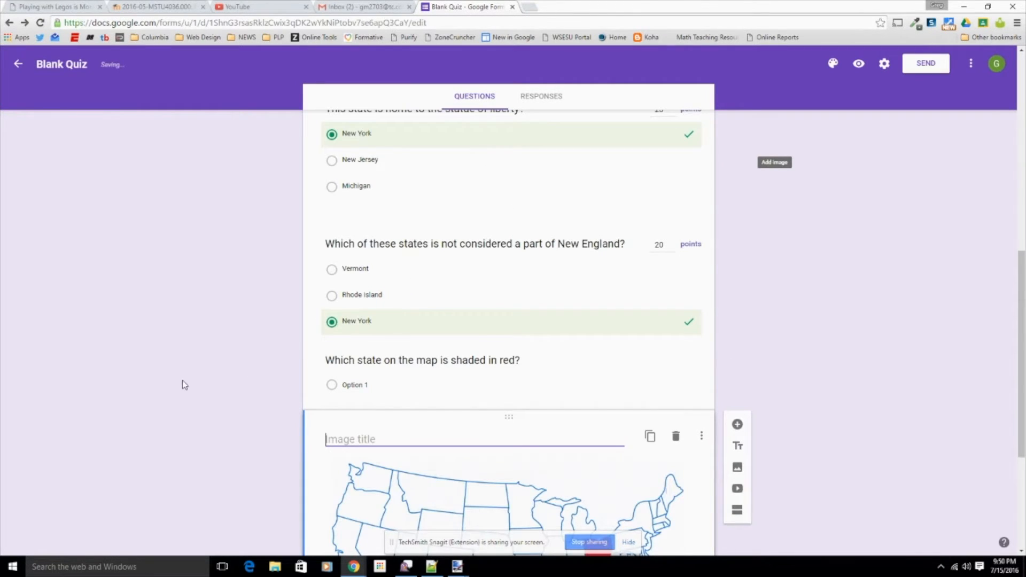
pyautogui.scroll(-3, 179, 383)
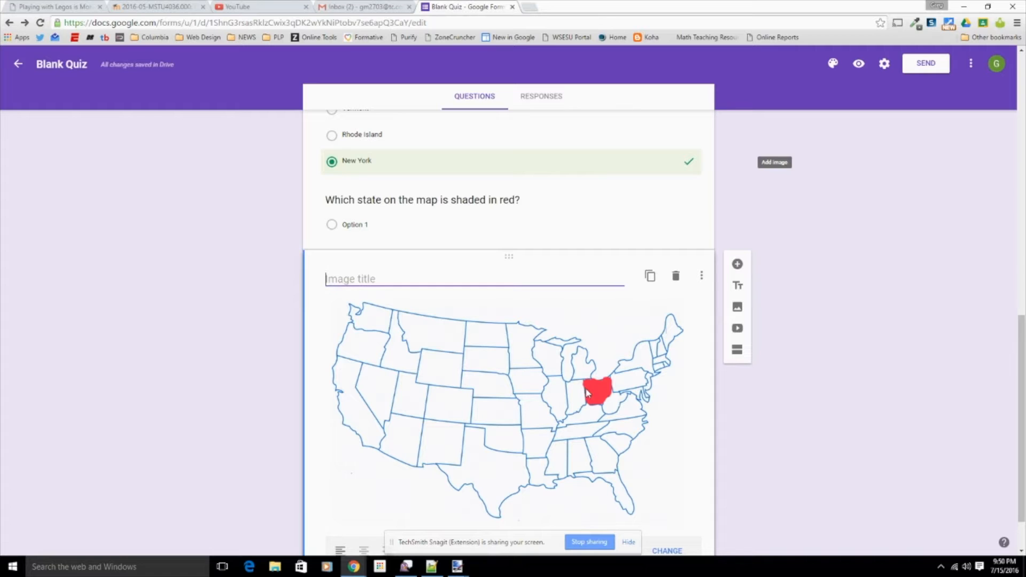
# - Enter Michigan, Ohio and Indiana as the answer options of the red-shaded state question
pyautogui.scroll(-1, 591, 395)
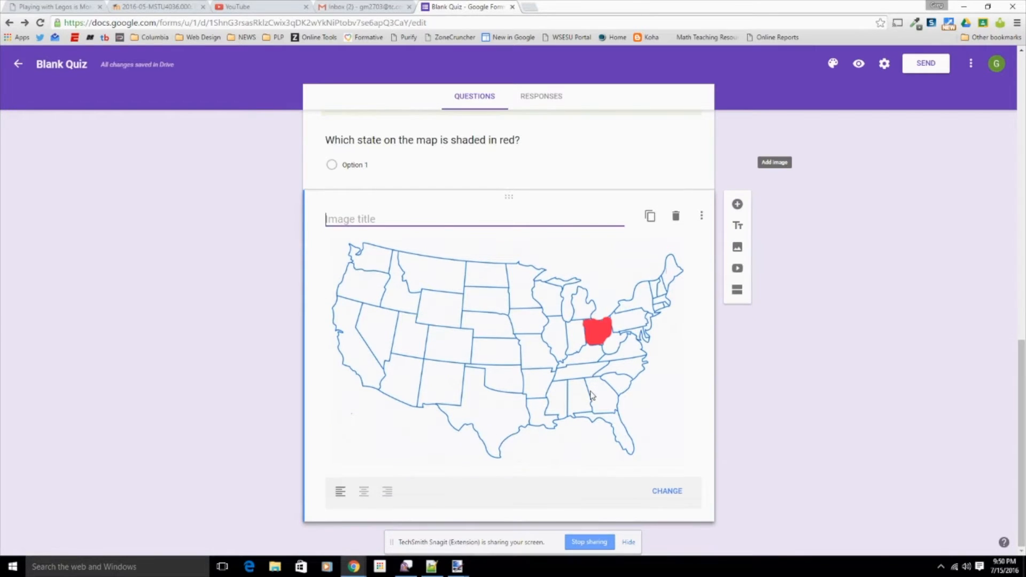
pyautogui.scroll(2, 586, 395)
pyautogui.scroll(2, 580, 373)
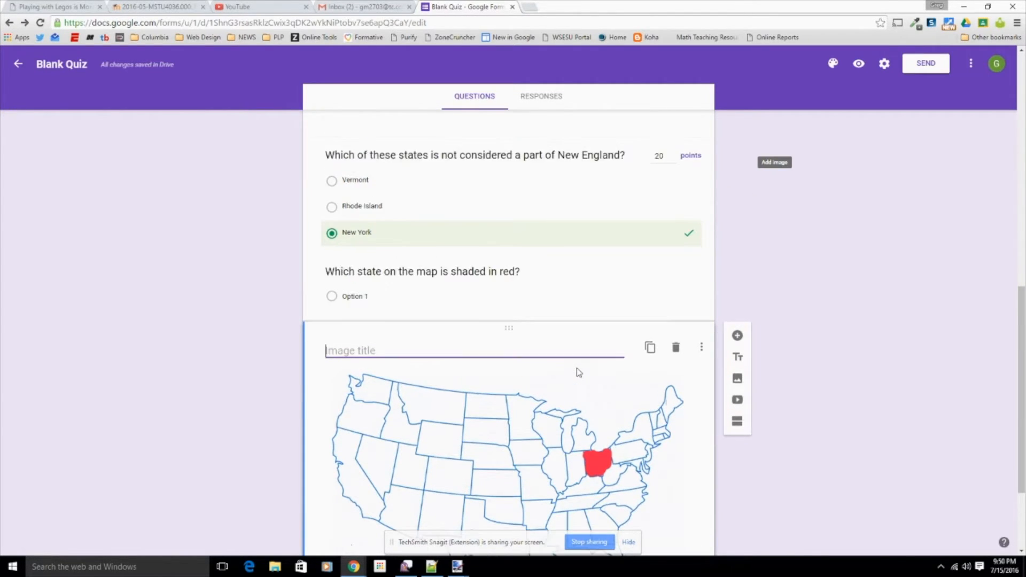
pyautogui.click(348, 379)
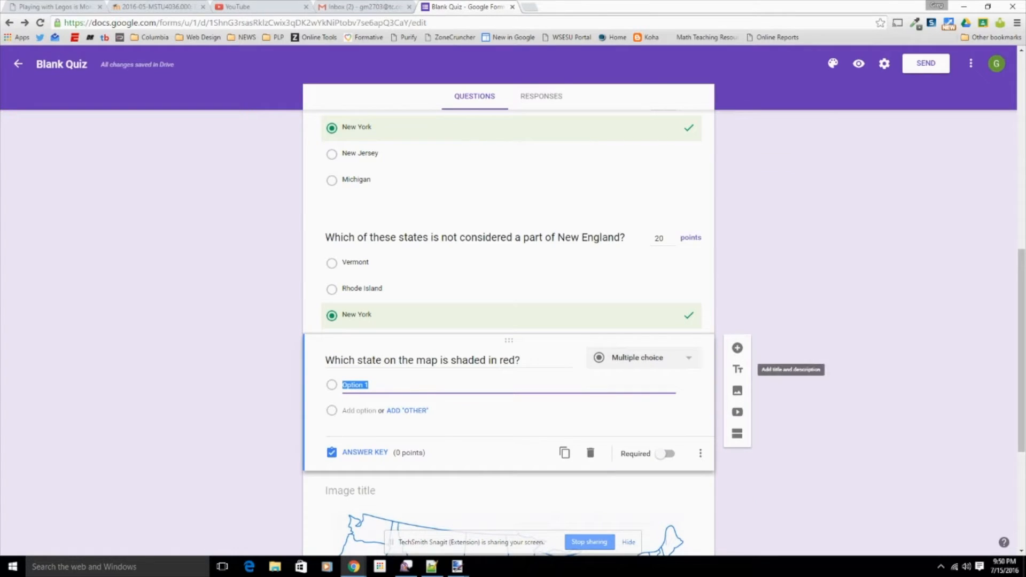
pyautogui.write('Michigan')
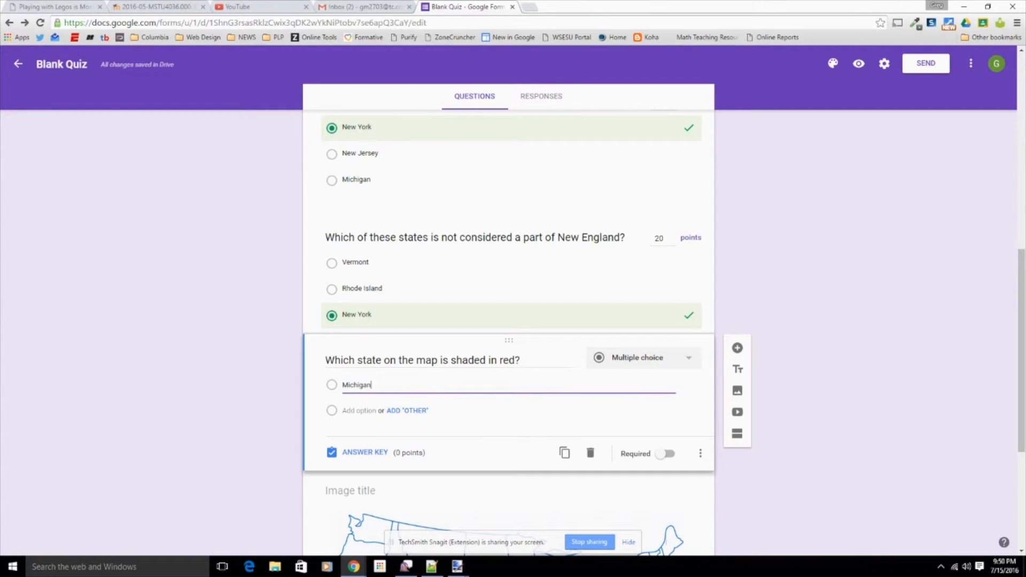
pyautogui.press('Return')
pyautogui.write('Ohio')
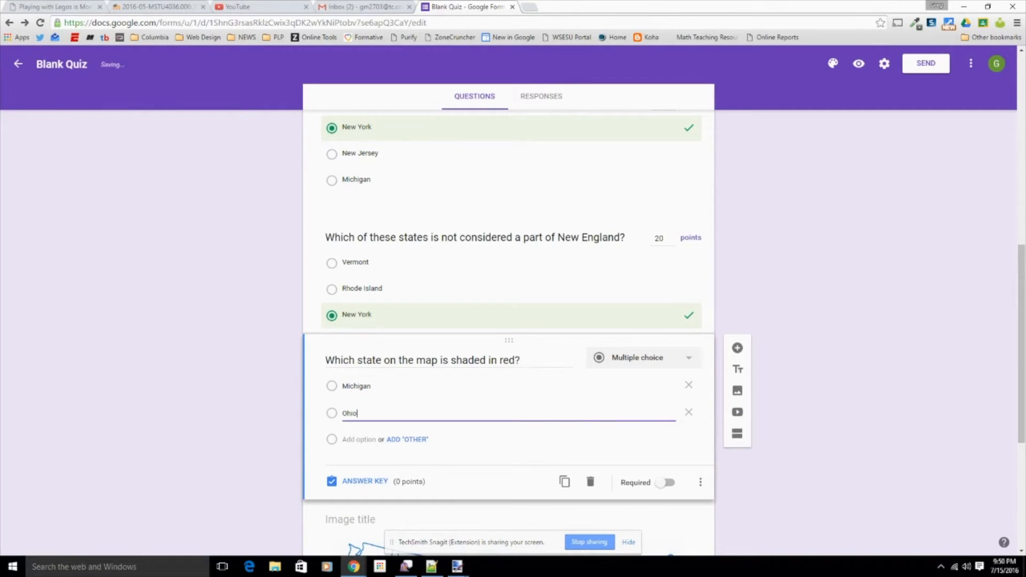
pyautogui.press('Tab')
pyautogui.press('Tab')
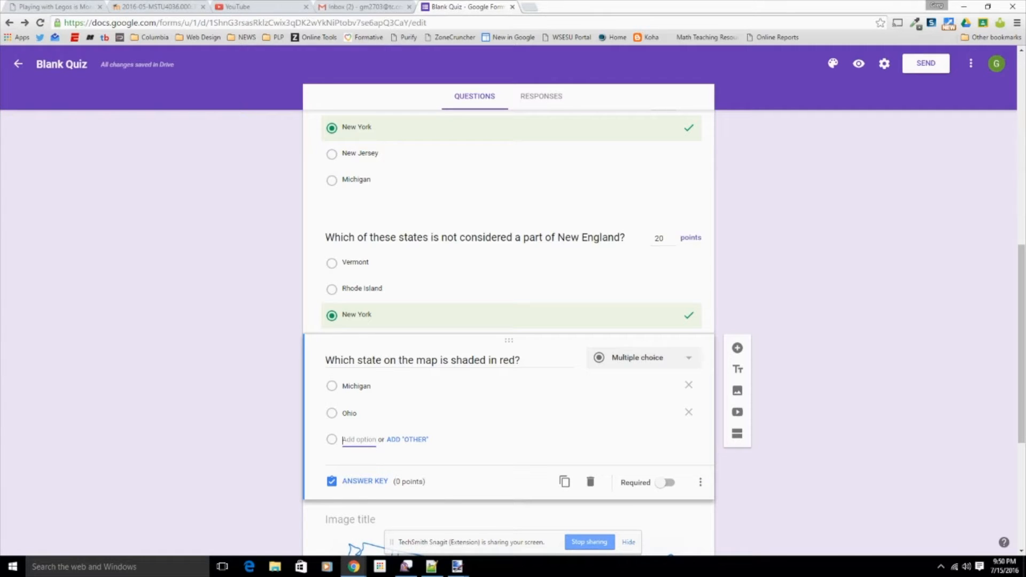
pyautogui.write('Indiana')
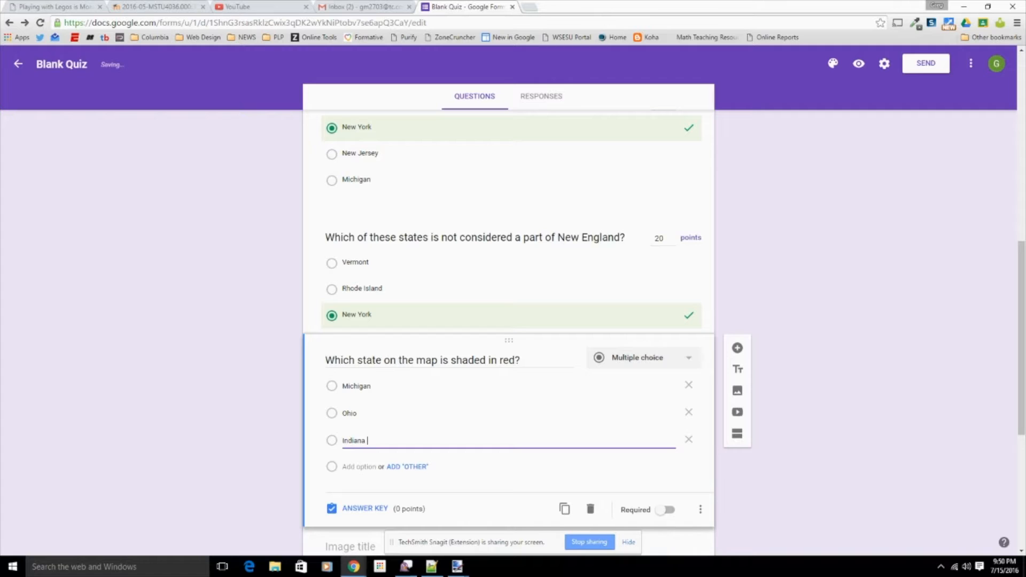
# - Set Ohio as the correct answer to the red-shaded state question and make it worth 20 points
pyautogui.click(364, 510)
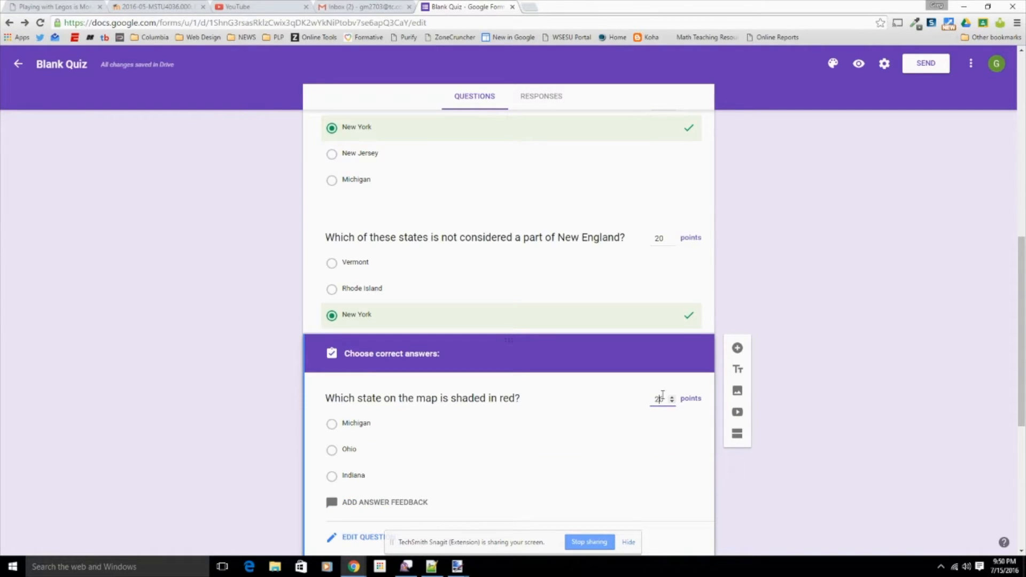
pyautogui.click(331, 450)
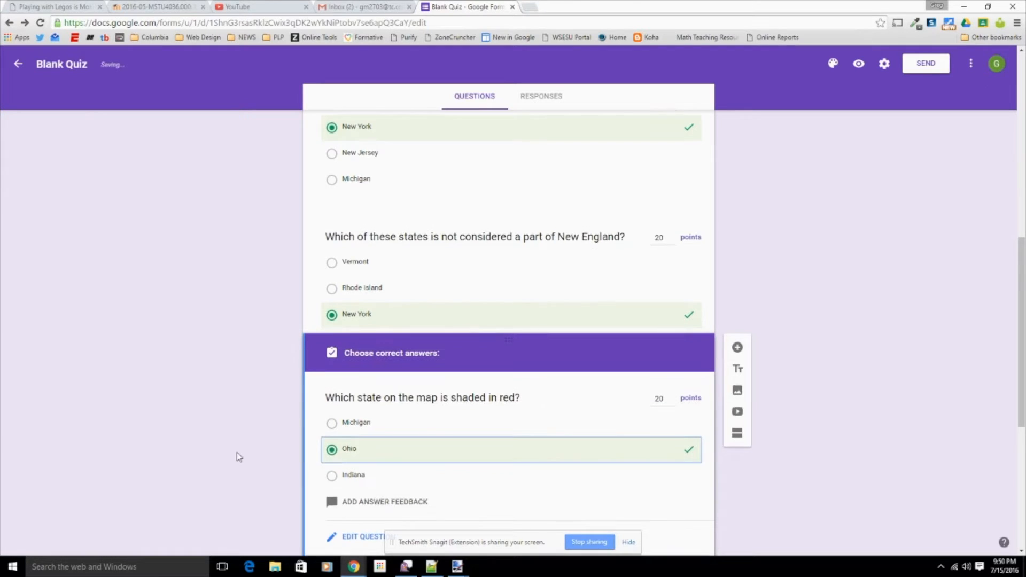
pyautogui.scroll(-5, 236, 452)
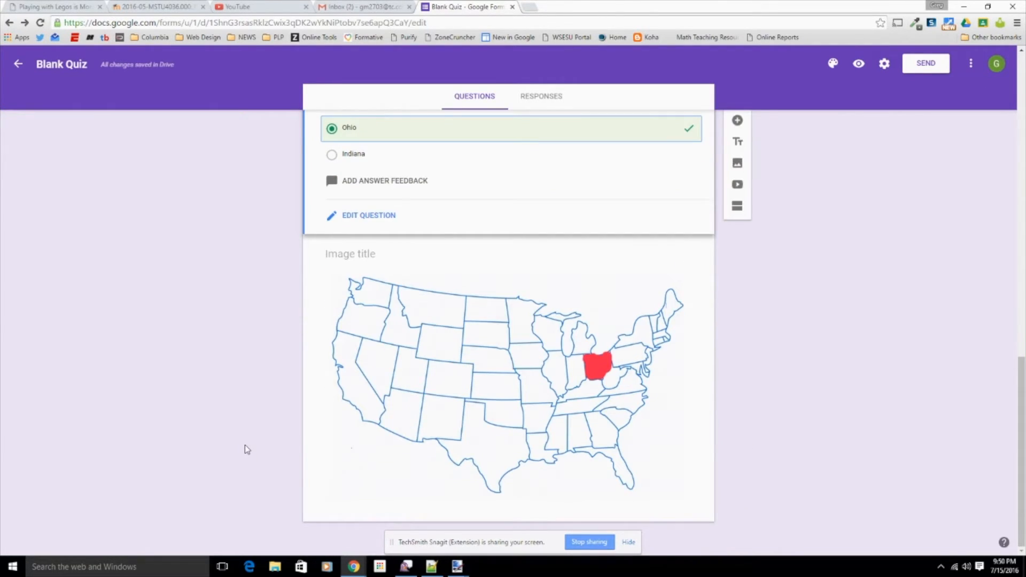
# - Review the form's quiz settings for grade release and what respondents can see, and save them
pyautogui.scroll(8, 259, 378)
pyautogui.scroll(8, 261, 348)
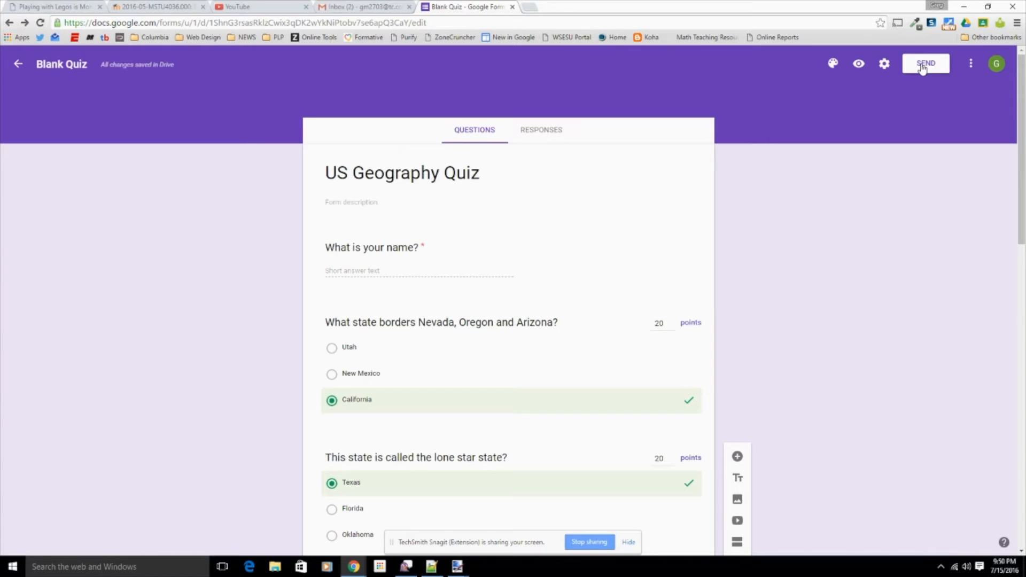
pyautogui.click(884, 64)
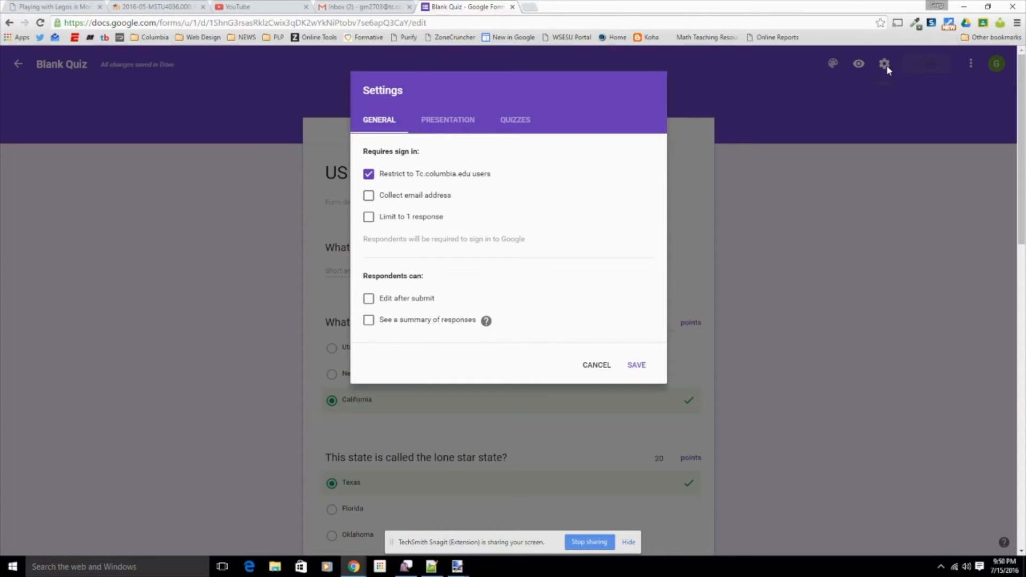
pyautogui.click(516, 121)
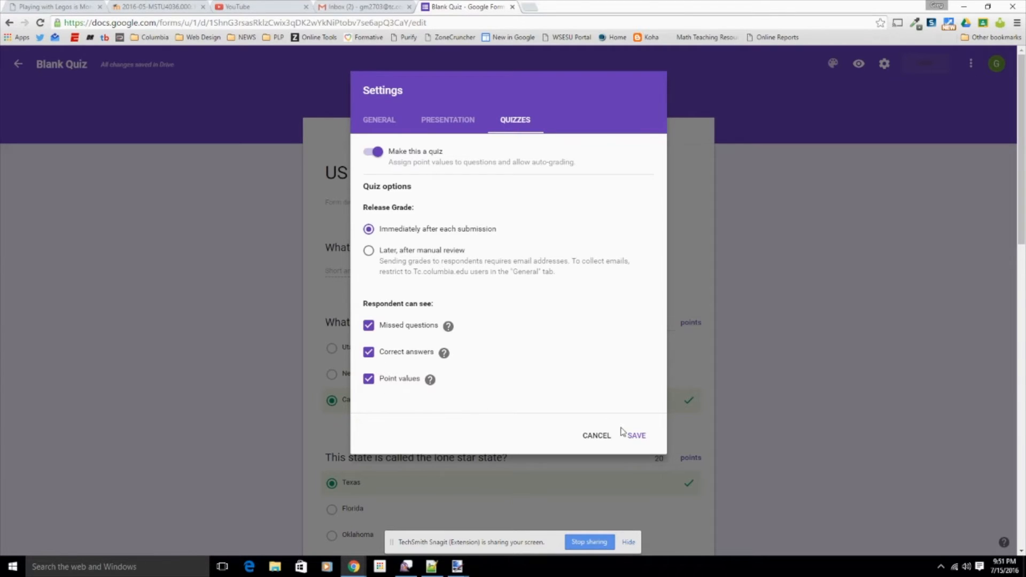
pyautogui.click(636, 436)
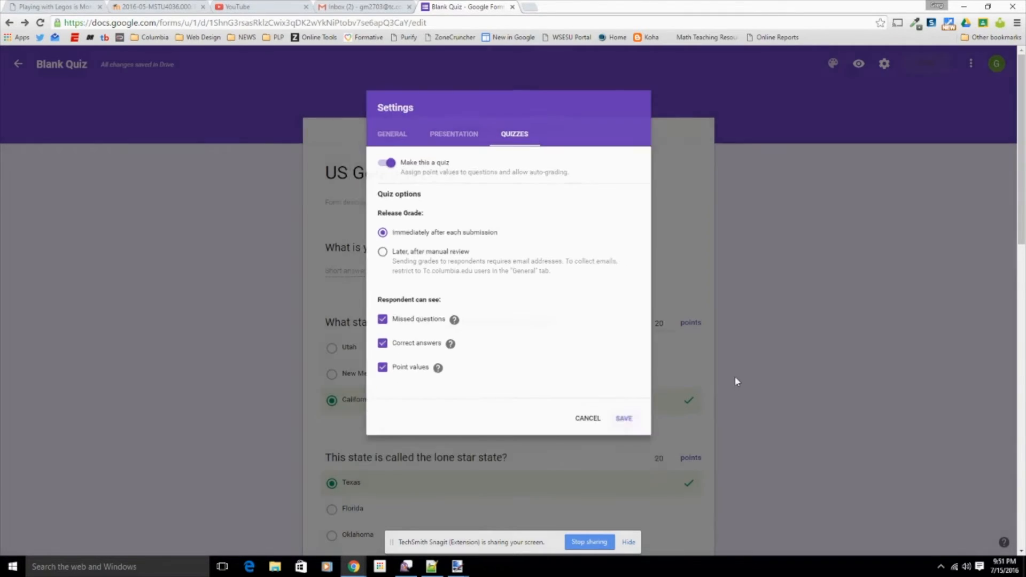
# - Copy the full-length share link of the quiz from the sending options
pyautogui.click(928, 66)
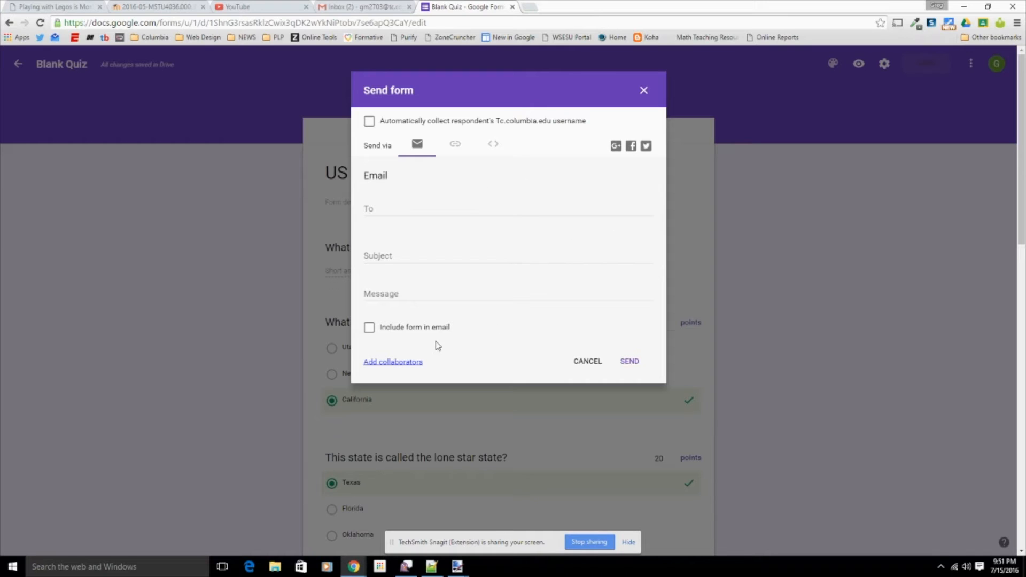
pyautogui.click(457, 146)
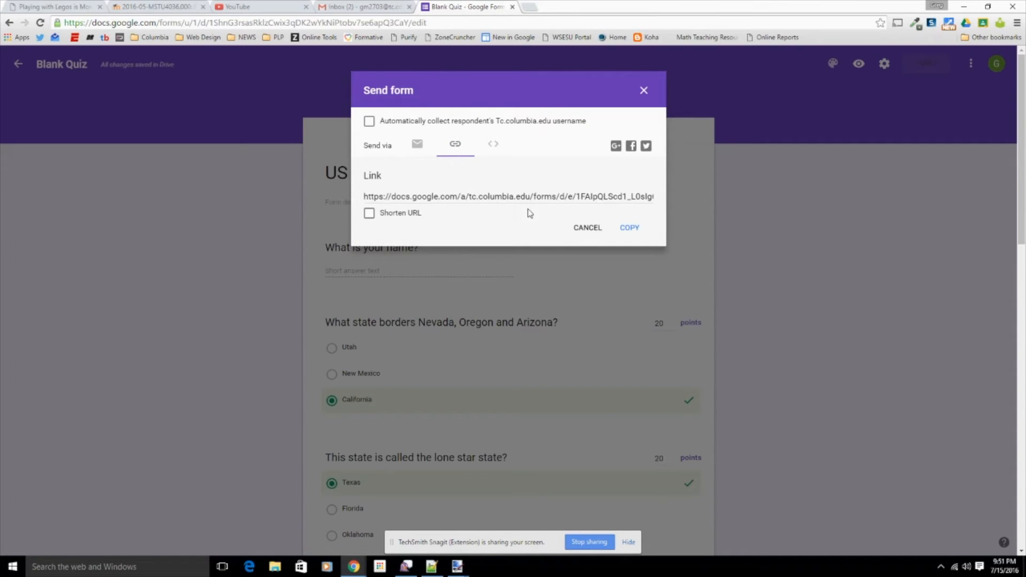
pyautogui.click(630, 229)
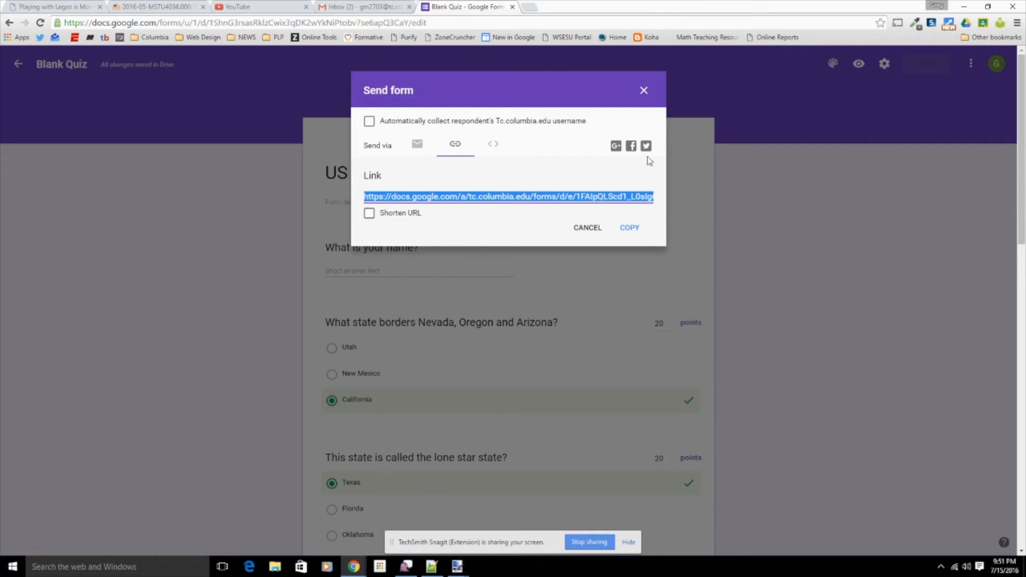
pyautogui.click(644, 92)
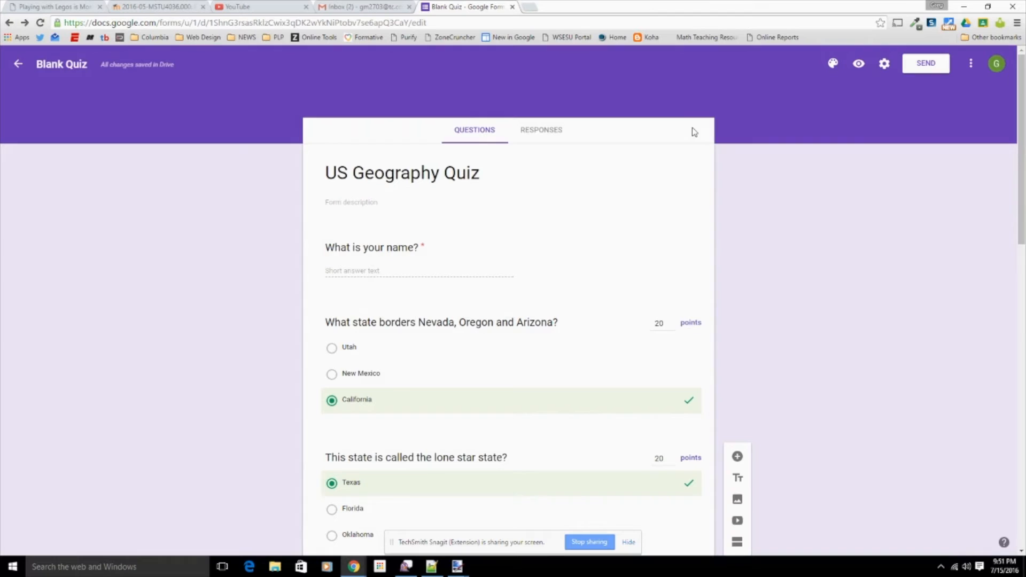
# - Open the copied quiz link in a new browser tab
pyautogui.click(531, 7)
pyautogui.rightClick(492, 25)
pyautogui.click(516, 72)
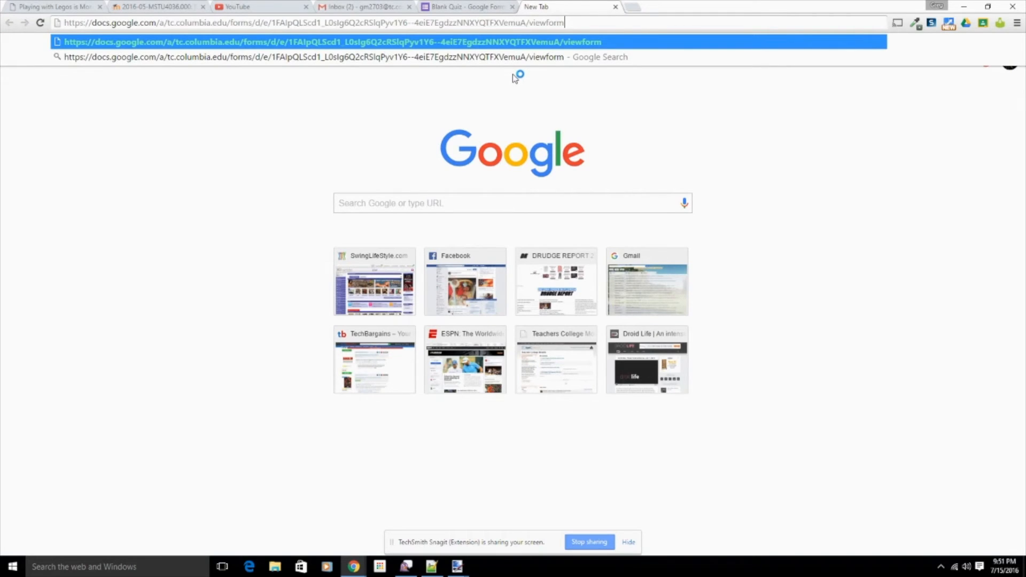
pyautogui.press('Return')
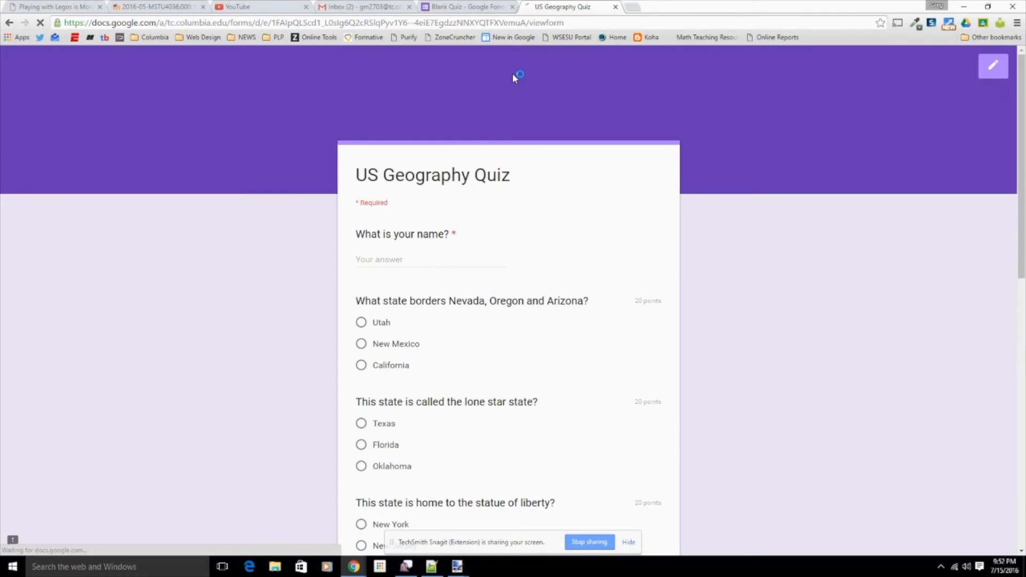
# - Fill in the respondent's name and answer California to the question about bordering Nevada, Oregon and Arizona
pyautogui.click(408, 259)
pyautogui.write('Greg')
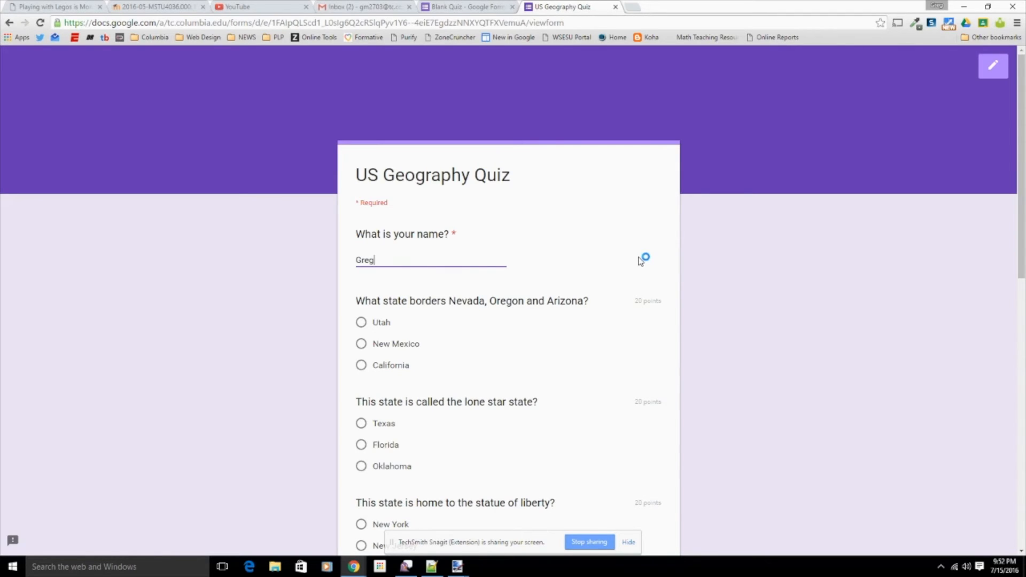
pyautogui.scroll(-1, 508, 295)
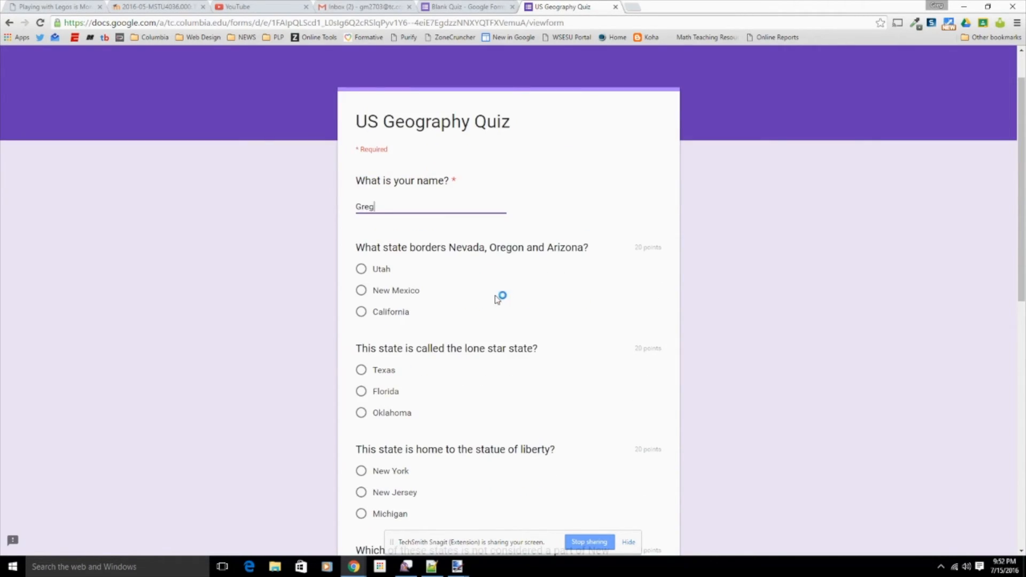
pyautogui.click(361, 312)
pyautogui.scroll(-2, 334, 357)
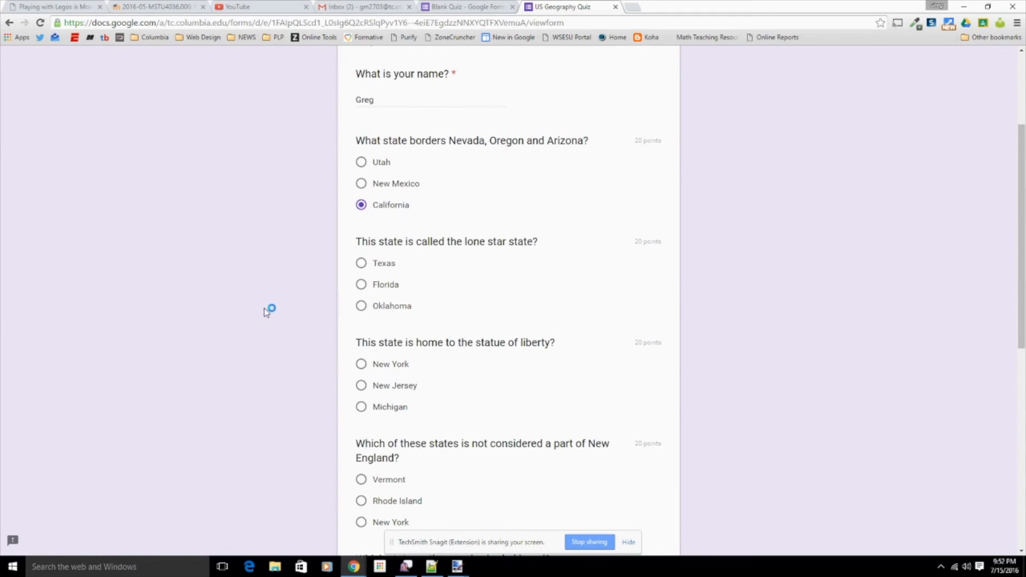
# - Answer Oklahoma to the lone star state question and New Jersey to the statue of liberty question
pyautogui.click(361, 307)
pyautogui.scroll(-2, 313, 335)
pyautogui.click(359, 280)
pyautogui.scroll(-1, 263, 360)
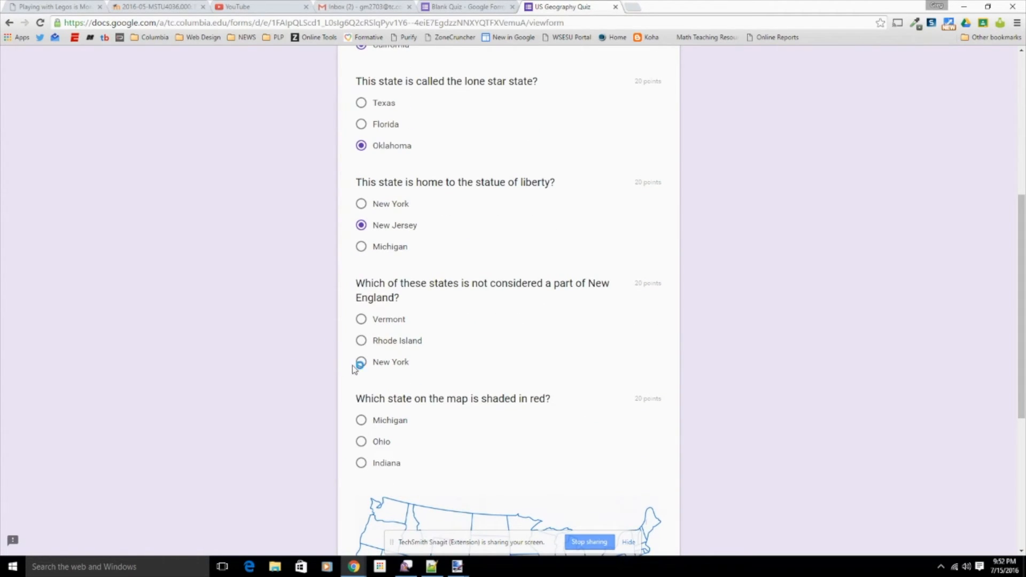
# - Answer New York to the New England question and Ohio to the map question, and submit the quiz
pyautogui.scroll(-5, 252, 380)
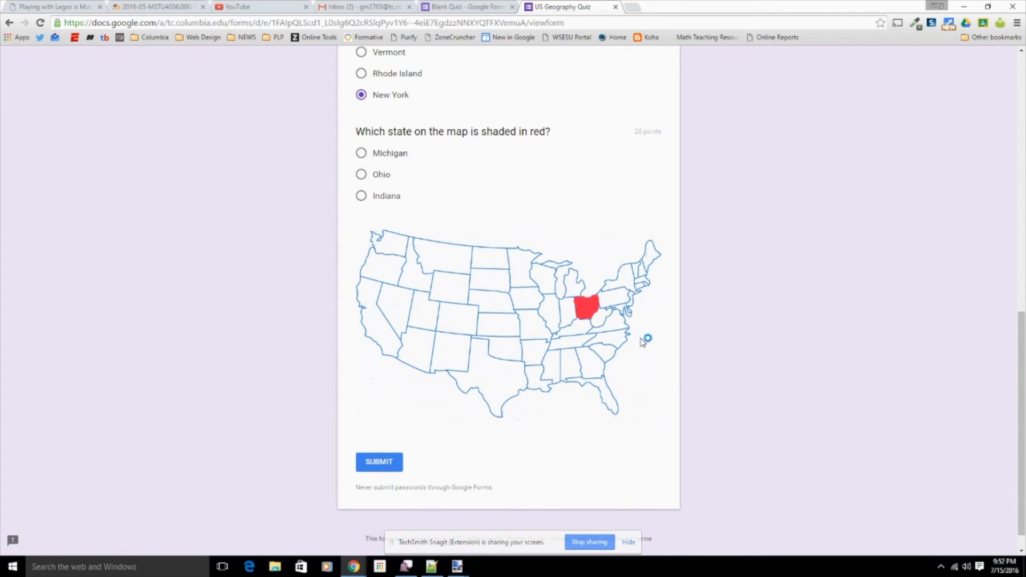
pyautogui.click(362, 176)
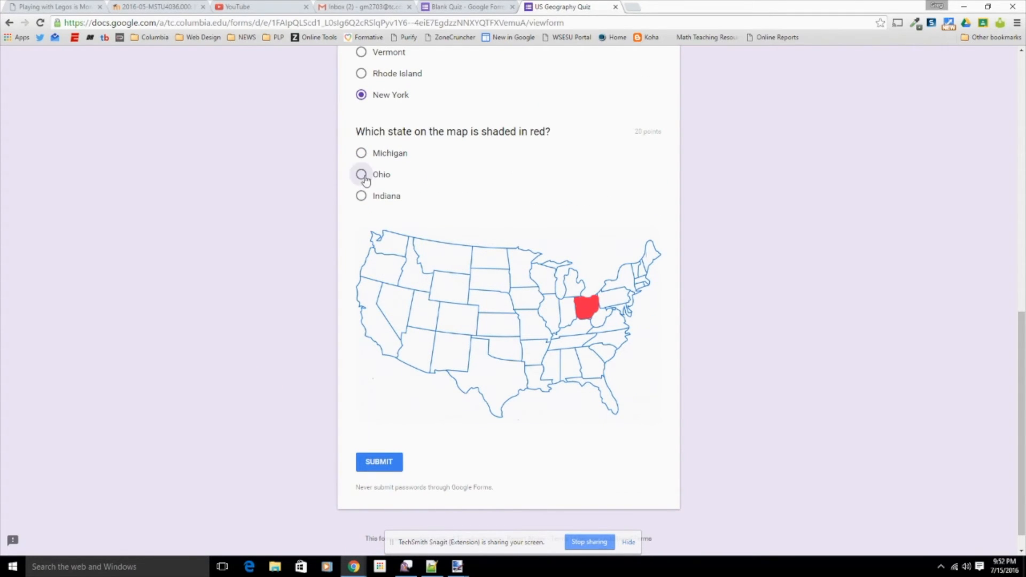
pyautogui.click(384, 464)
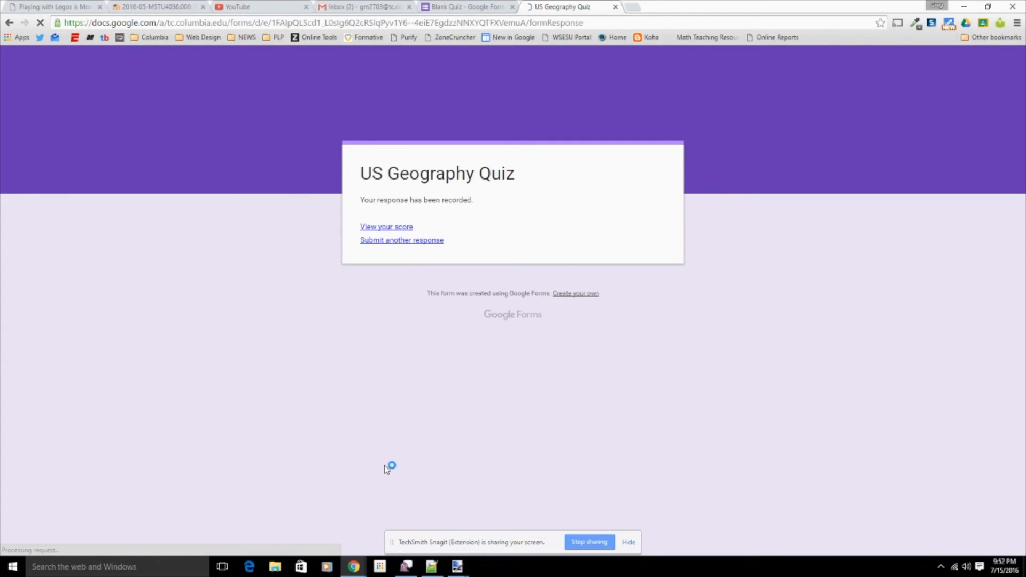
# - View the score of the submitted quiz and review the grading, correct answers and feedback for each question
pyautogui.click(371, 229)
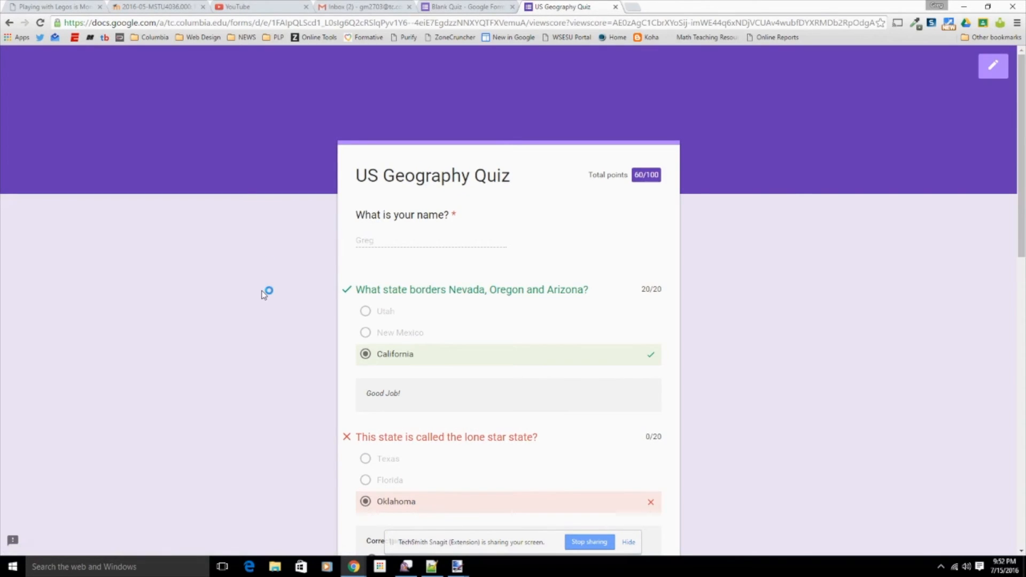
pyautogui.scroll(-1, 267, 291)
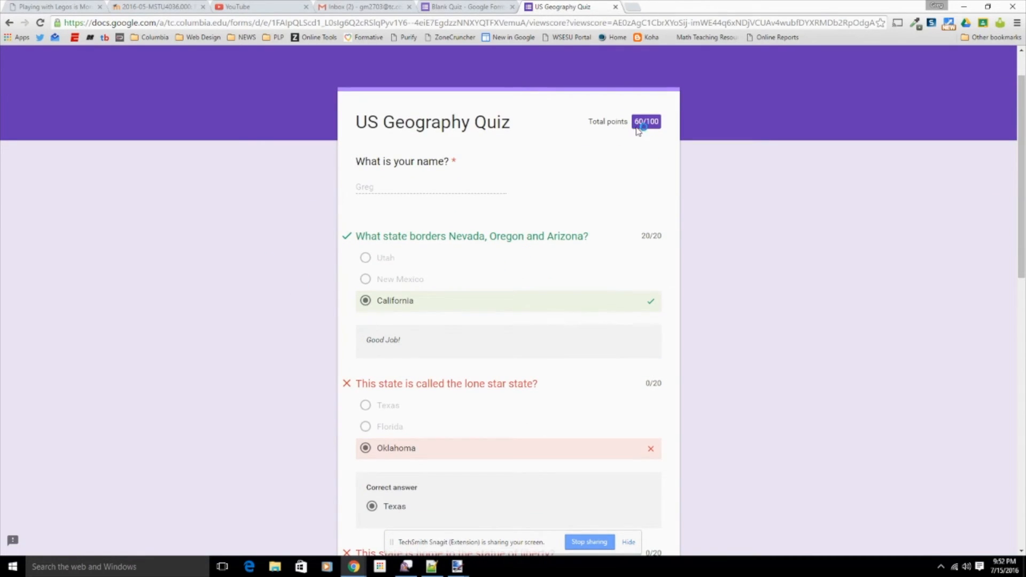
pyautogui.scroll(-4, 436, 279)
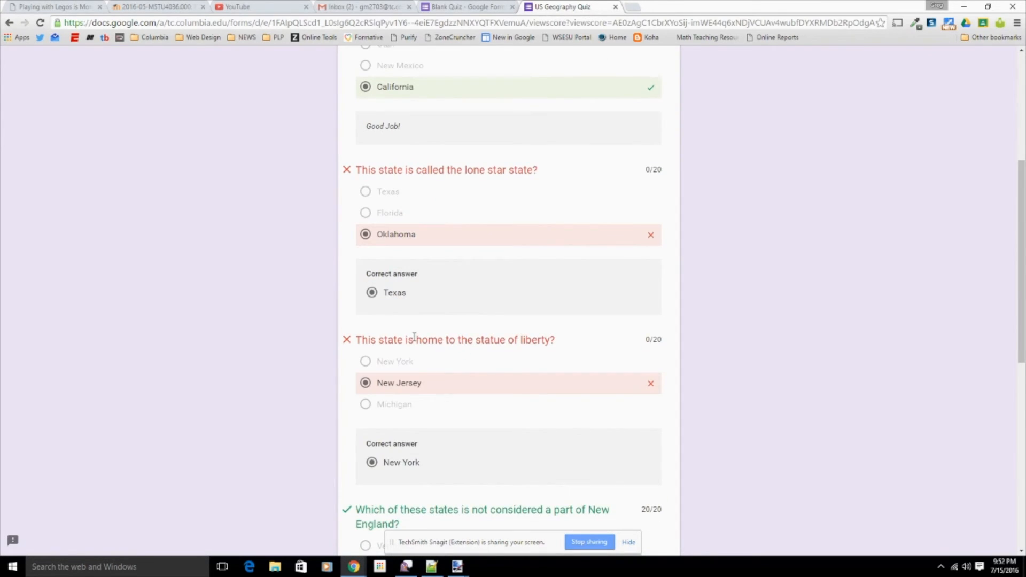
pyautogui.scroll(-6, 415, 342)
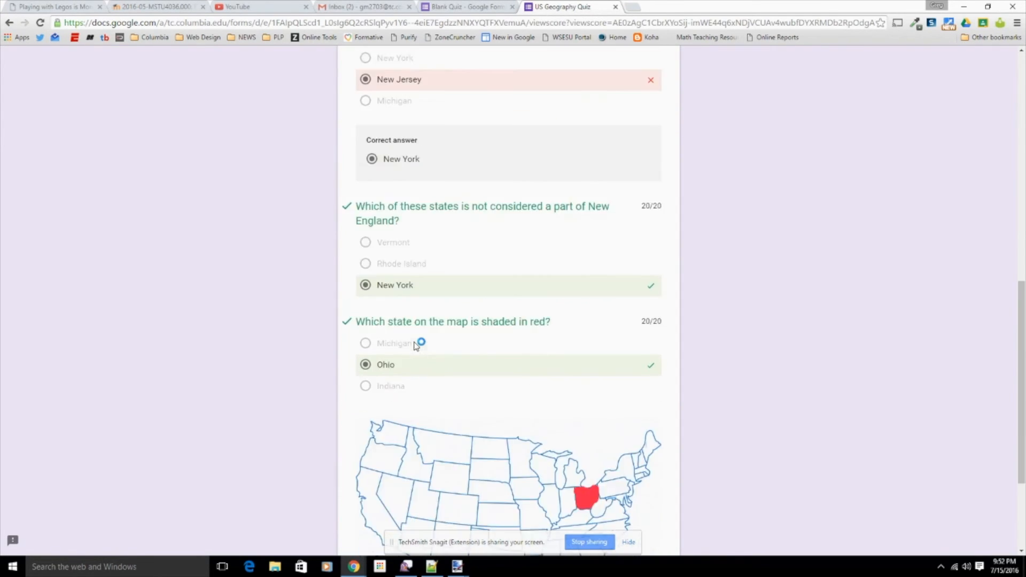
pyautogui.scroll(11, 416, 343)
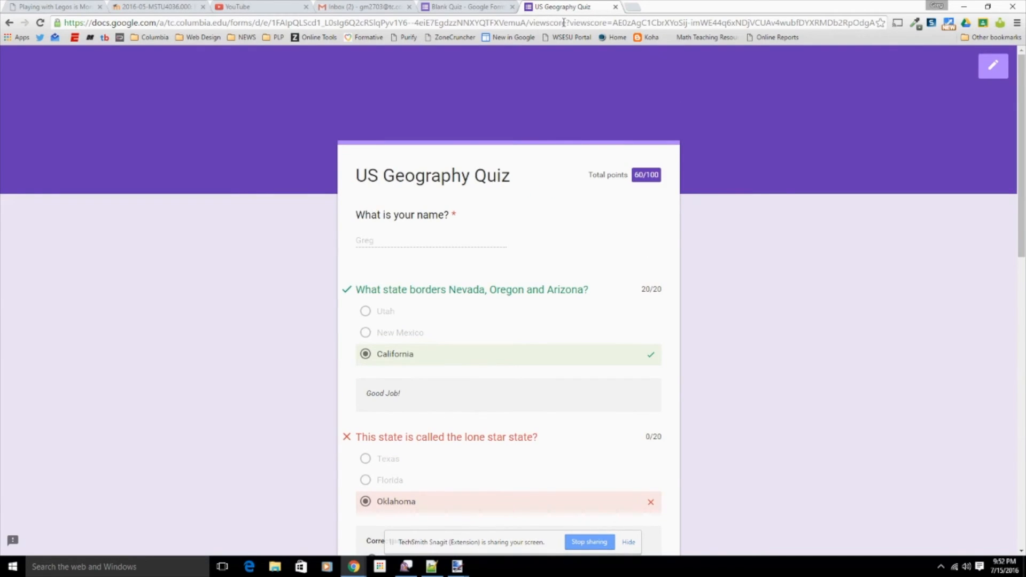
# - Return to the quiz editor and examine the response summary with its score insights and frequently missed questions
pyautogui.click(462, 7)
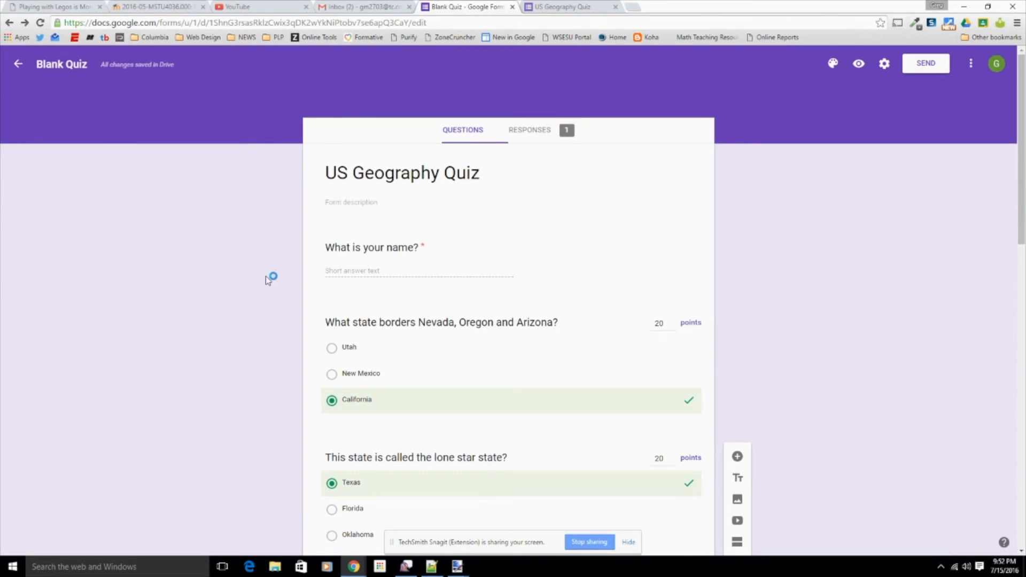
pyautogui.click(529, 133)
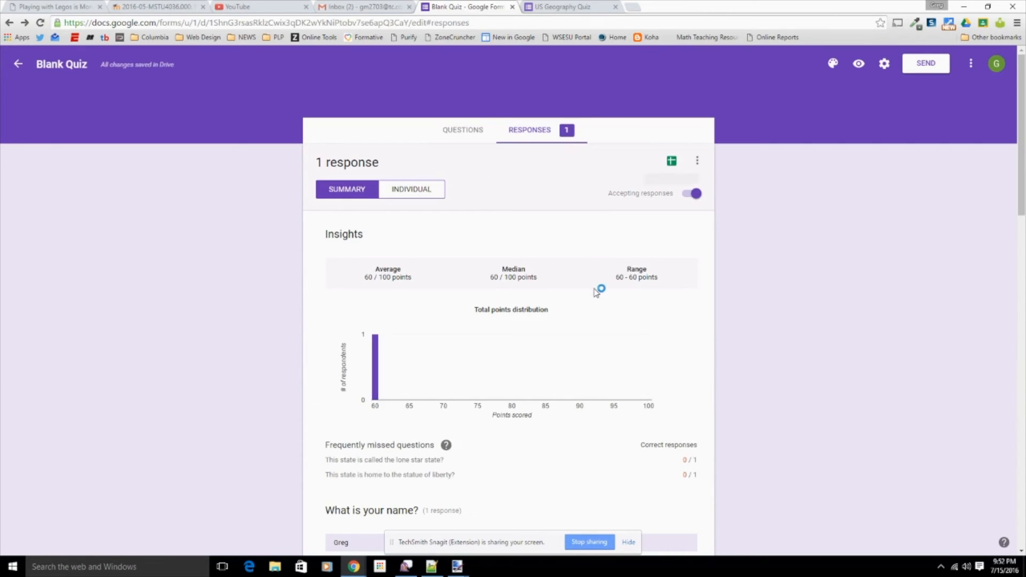
pyautogui.scroll(-1, 666, 327)
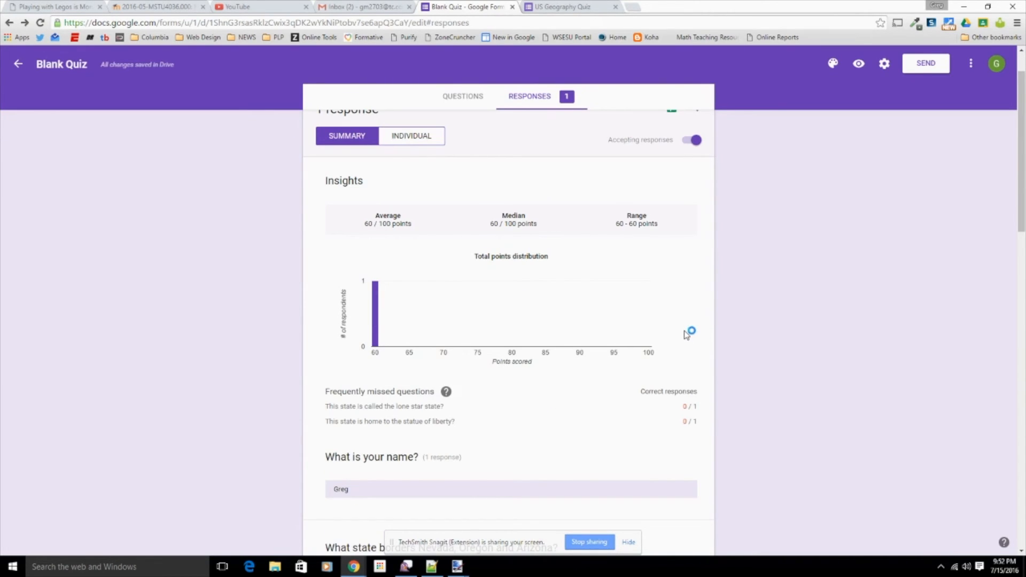
# - Examine the answer distribution chart of each question in the response summary, from the frequently missed questions to the map question
pyautogui.scroll(-1, 655, 343)
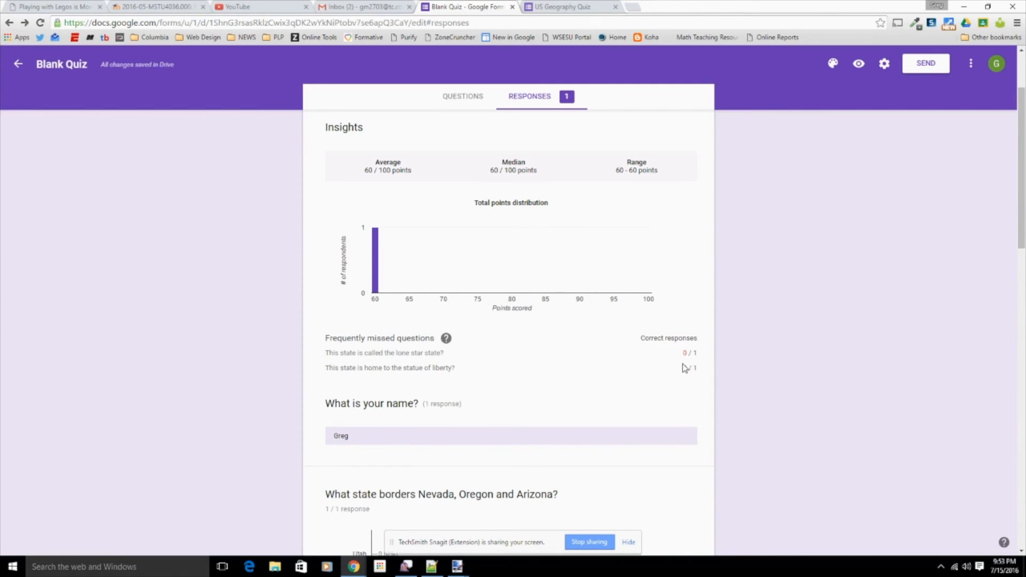
pyautogui.scroll(-2, 657, 374)
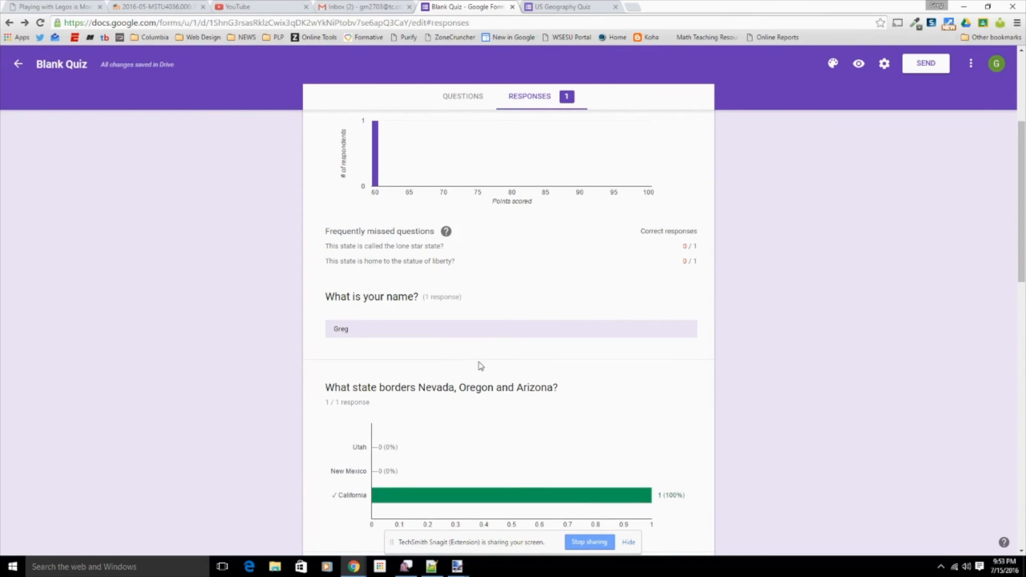
pyautogui.scroll(-2, 545, 384)
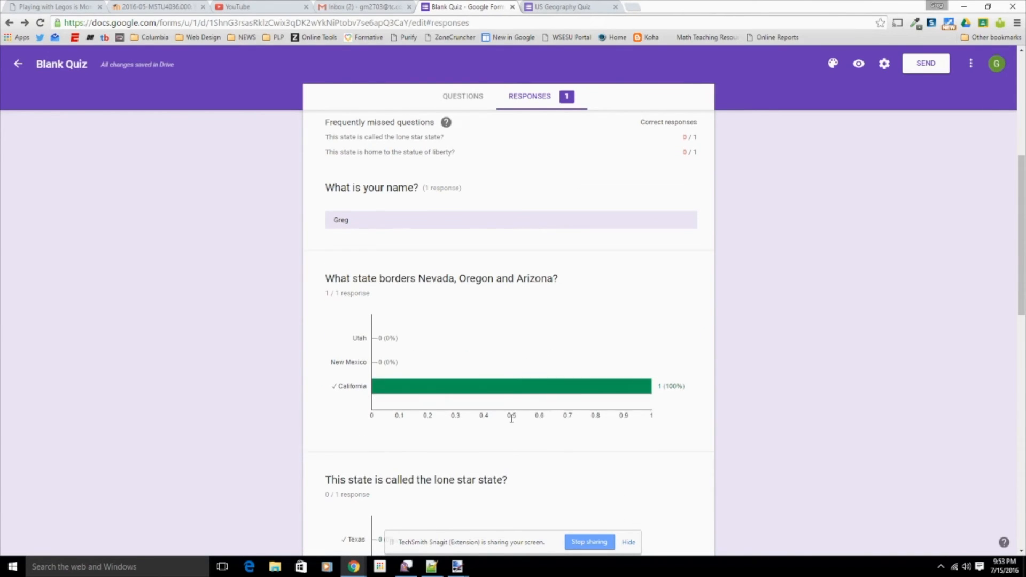
pyautogui.scroll(-12, 502, 414)
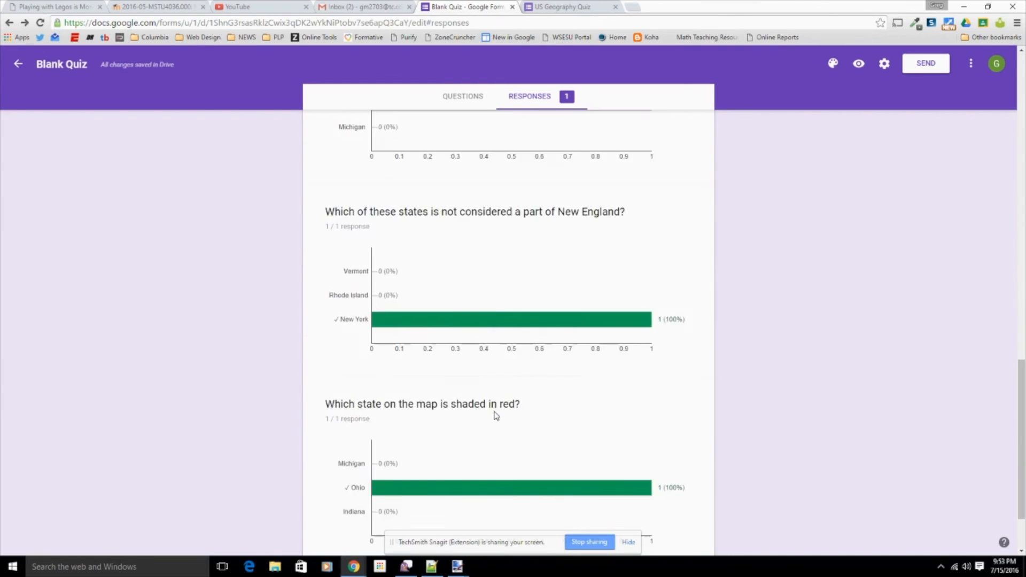
pyautogui.scroll(7, 495, 416)
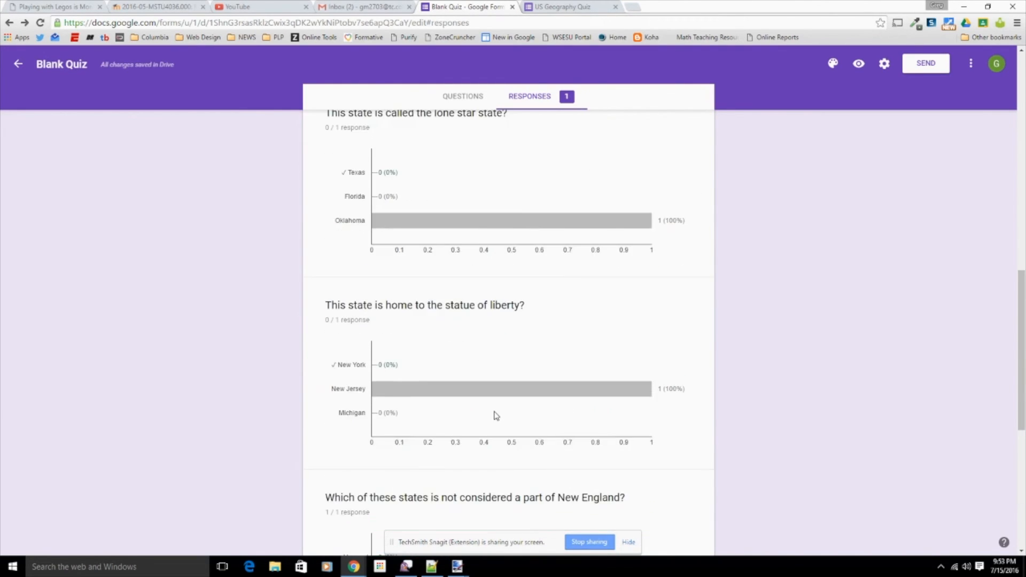
pyautogui.scroll(13, 495, 416)
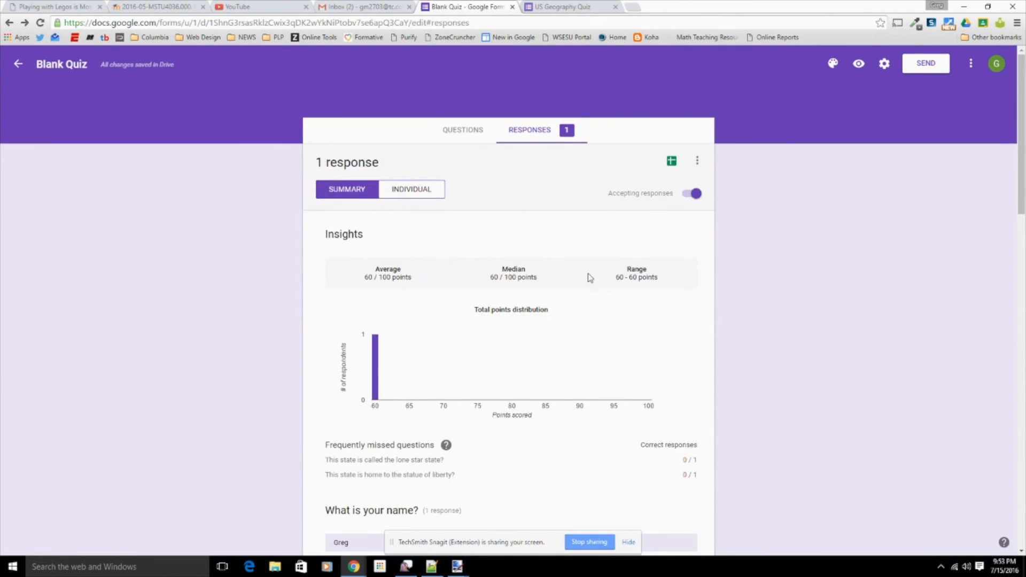
# - Show the individual response and review its total points and the grading of each answer through the map question
pyautogui.click(406, 196)
pyautogui.scroll(-3, 561, 343)
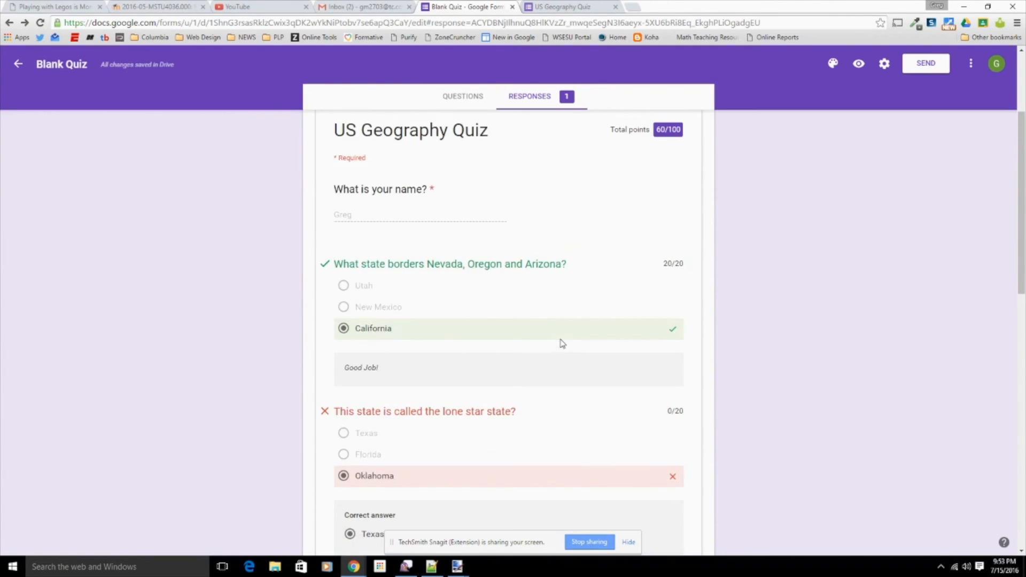
pyautogui.scroll(-13, 562, 343)
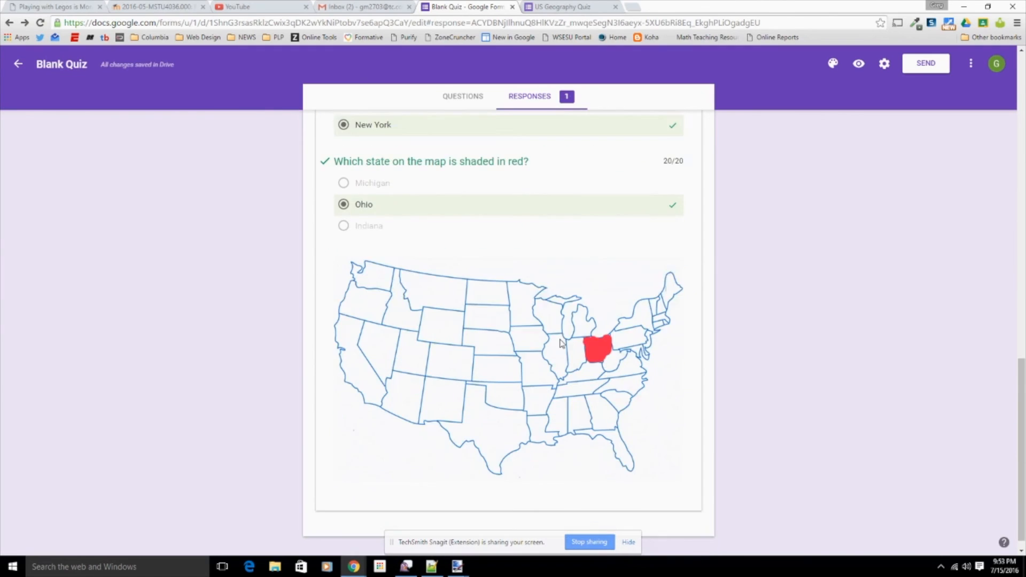
pyautogui.scroll(8, 562, 344)
pyautogui.scroll(5, 561, 343)
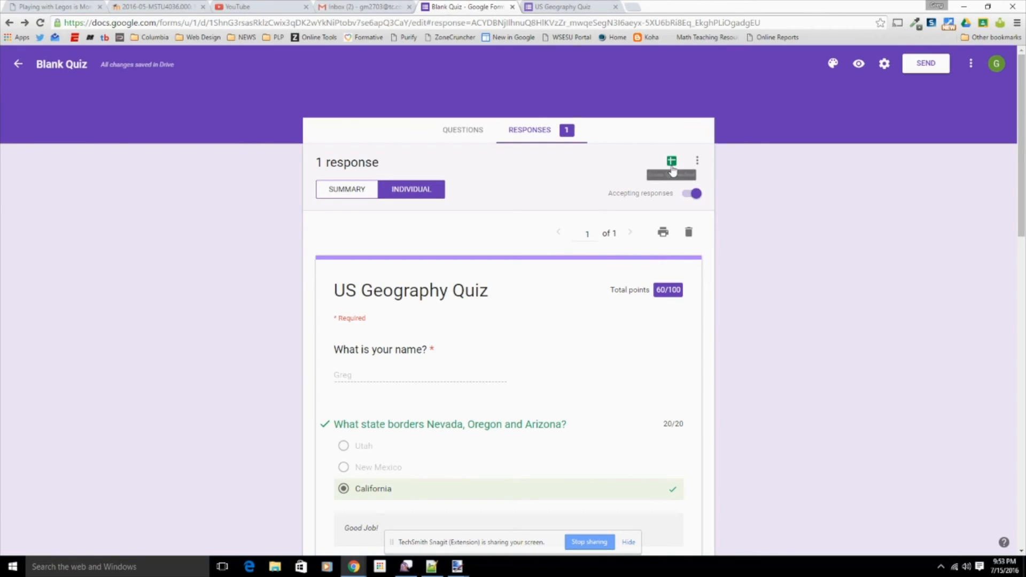
# - Create a new response spreadsheet named Blank Quiz (Responses), look over its recorded answers and return to the quiz editor
pyautogui.click(672, 162)
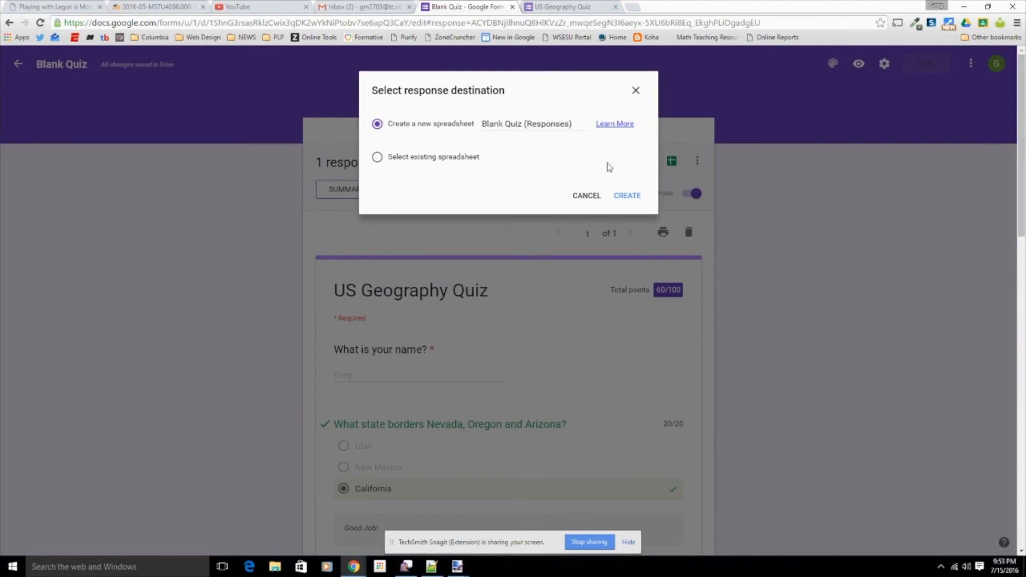
pyautogui.click(621, 196)
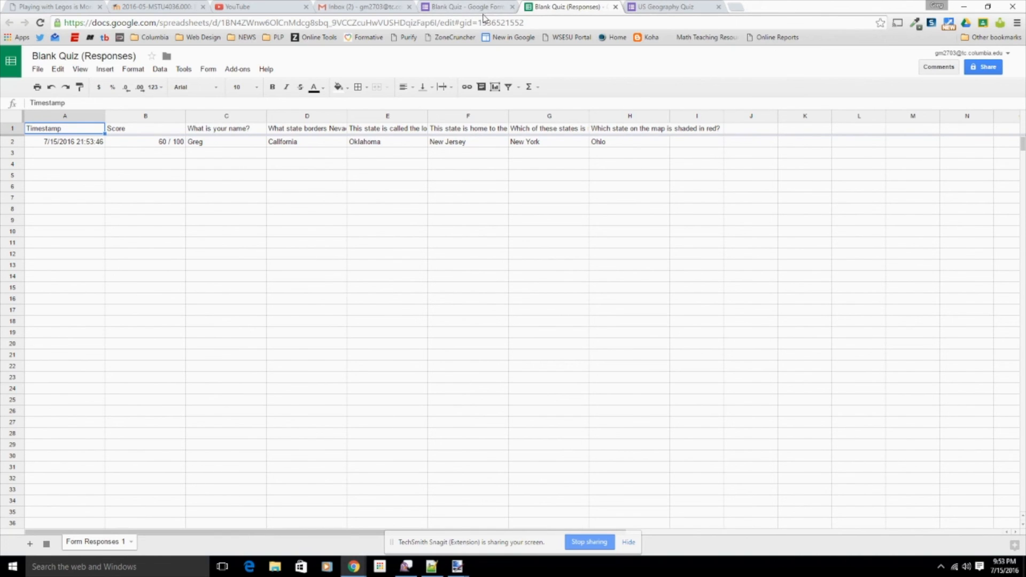
pyautogui.click(486, 7)
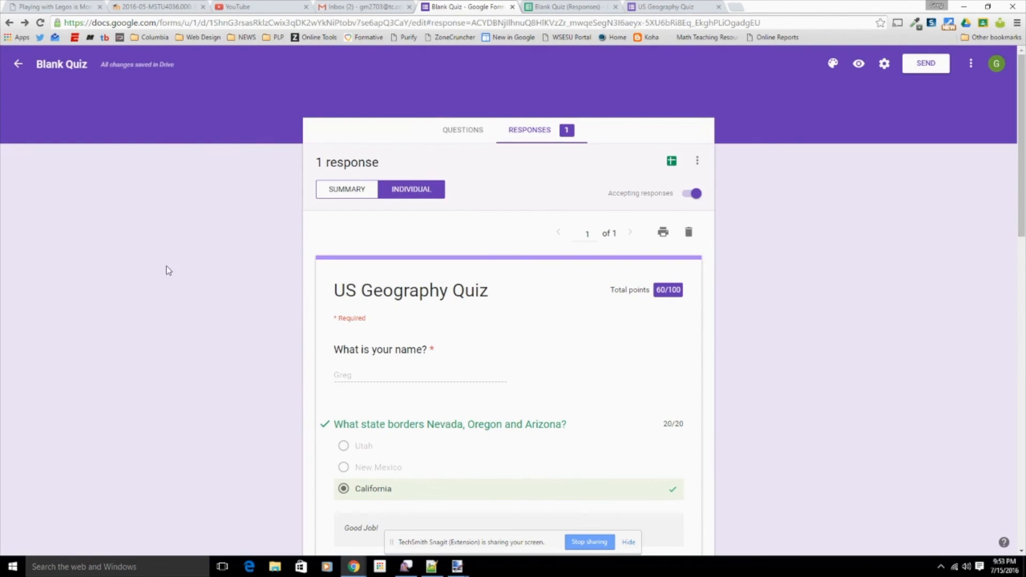